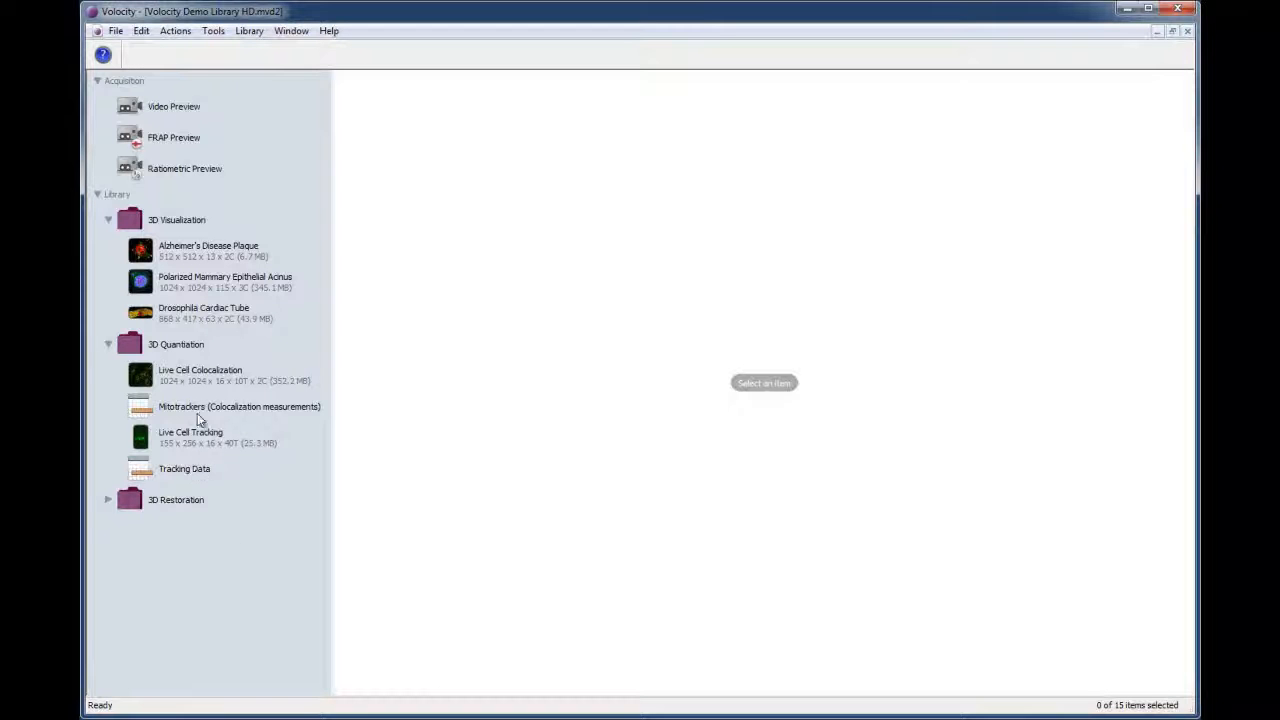
- Open the Alzheimer's Disease Plaque image and confirm the µm/pixel and Z step calibration in its properties
{"action": "left_click", "coordinate": [208, 264]}
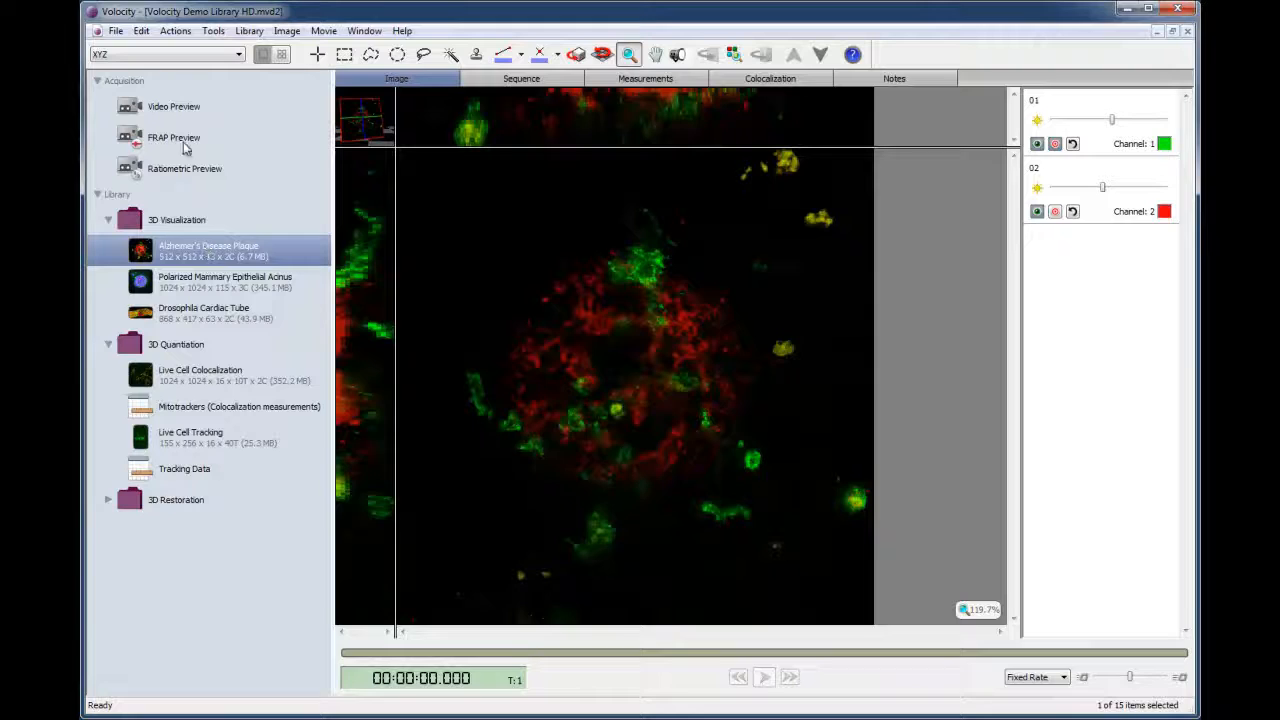
{"action": "left_click", "coordinate": [141, 31]}
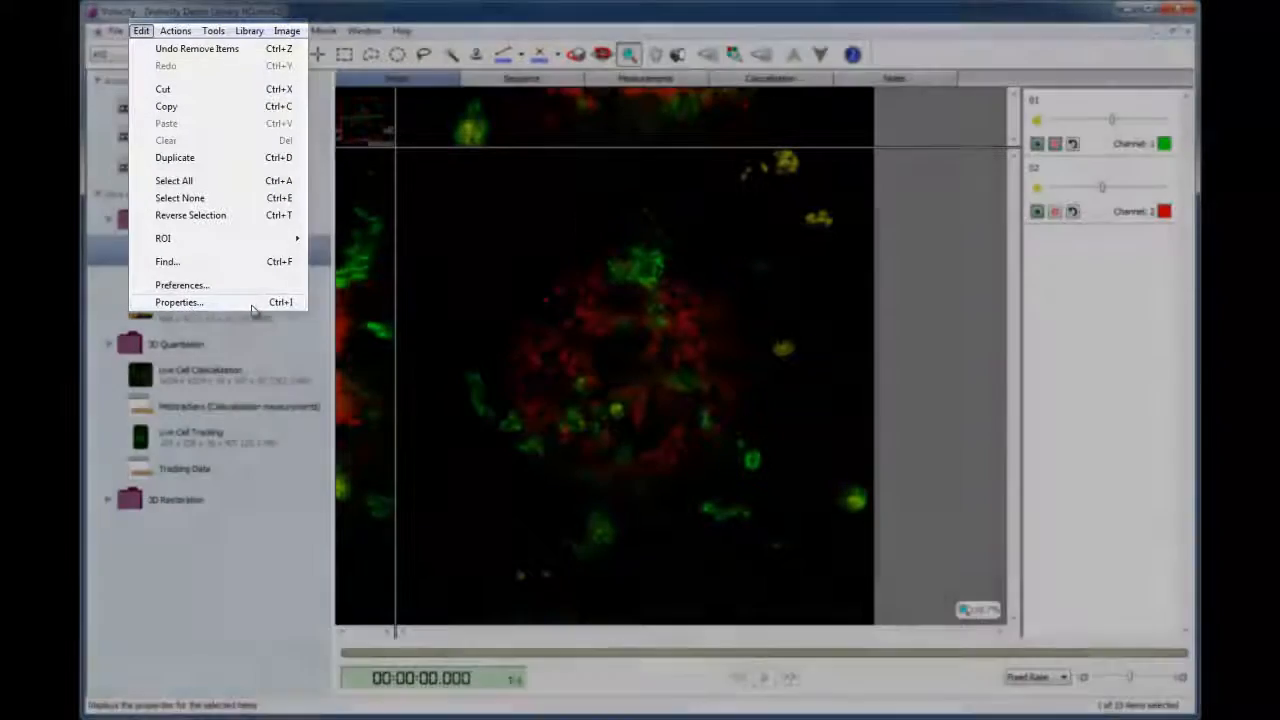
{"action": "left_click", "coordinate": [241, 304]}
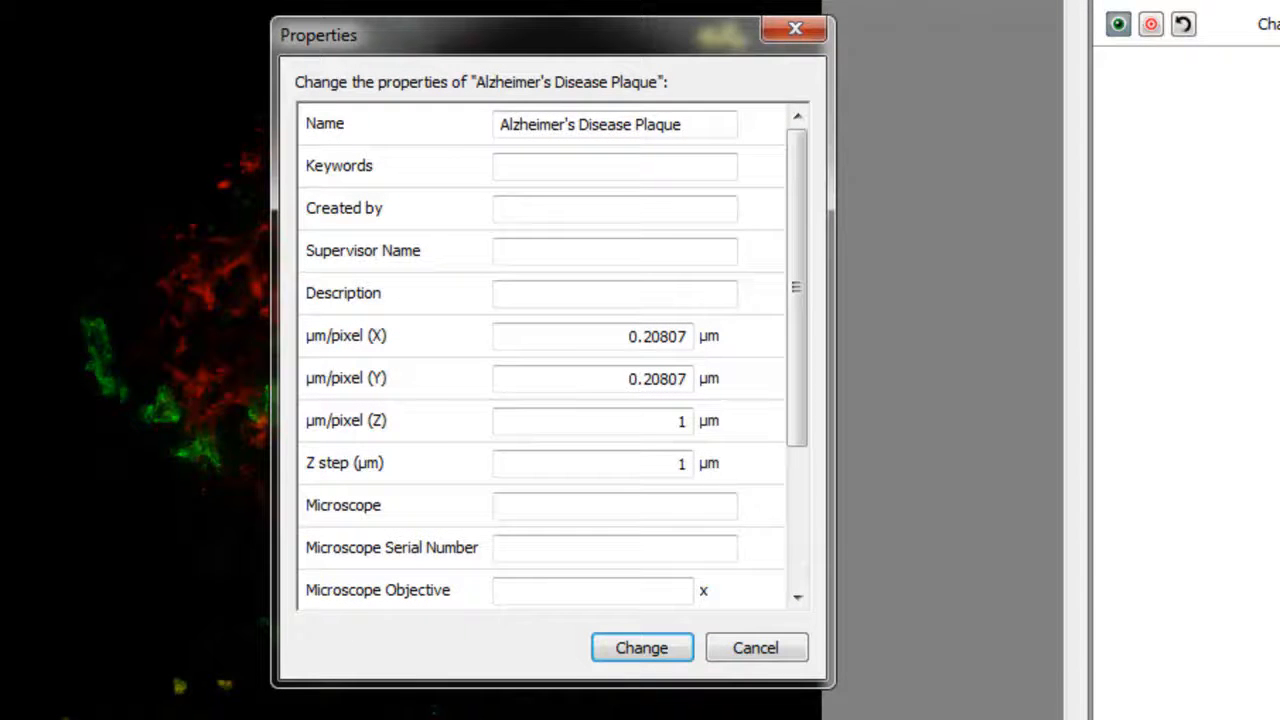
{"action": "left_click", "coordinate": [632, 655]}
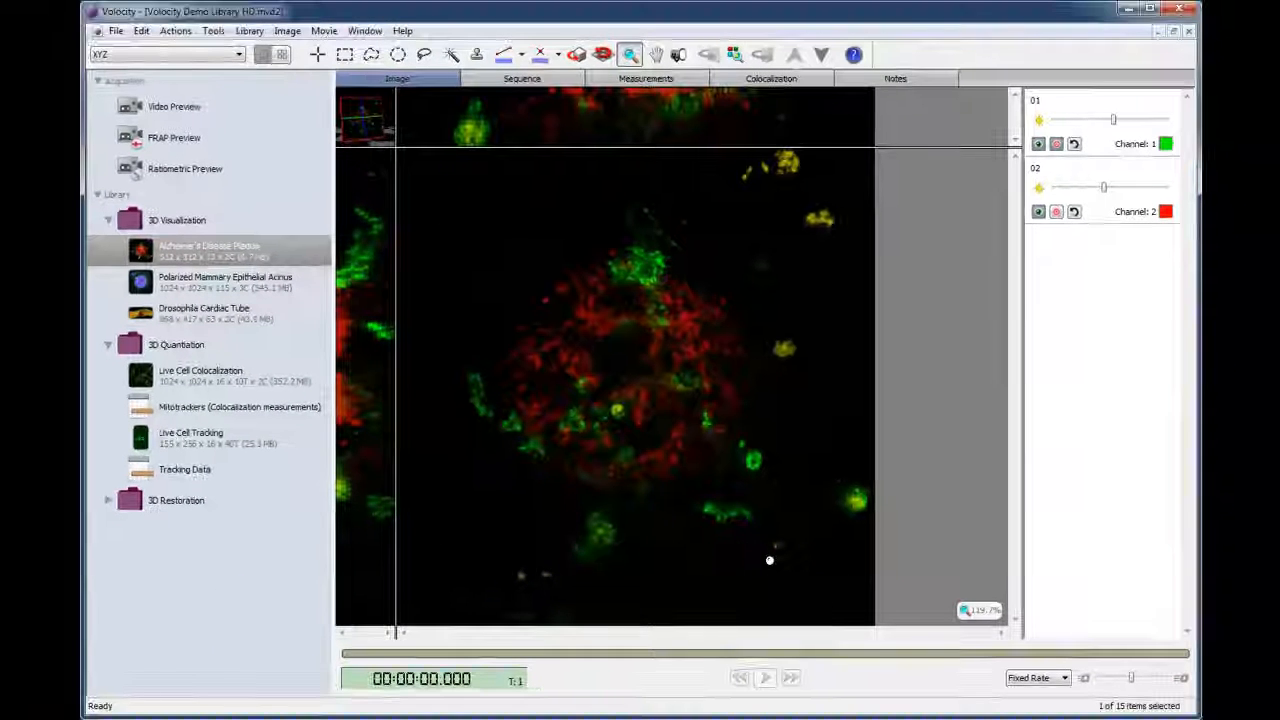
- Add a Find Objects task to the image's measurement protocol and set its channel to 02
{"action": "left_click", "coordinate": [661, 84]}
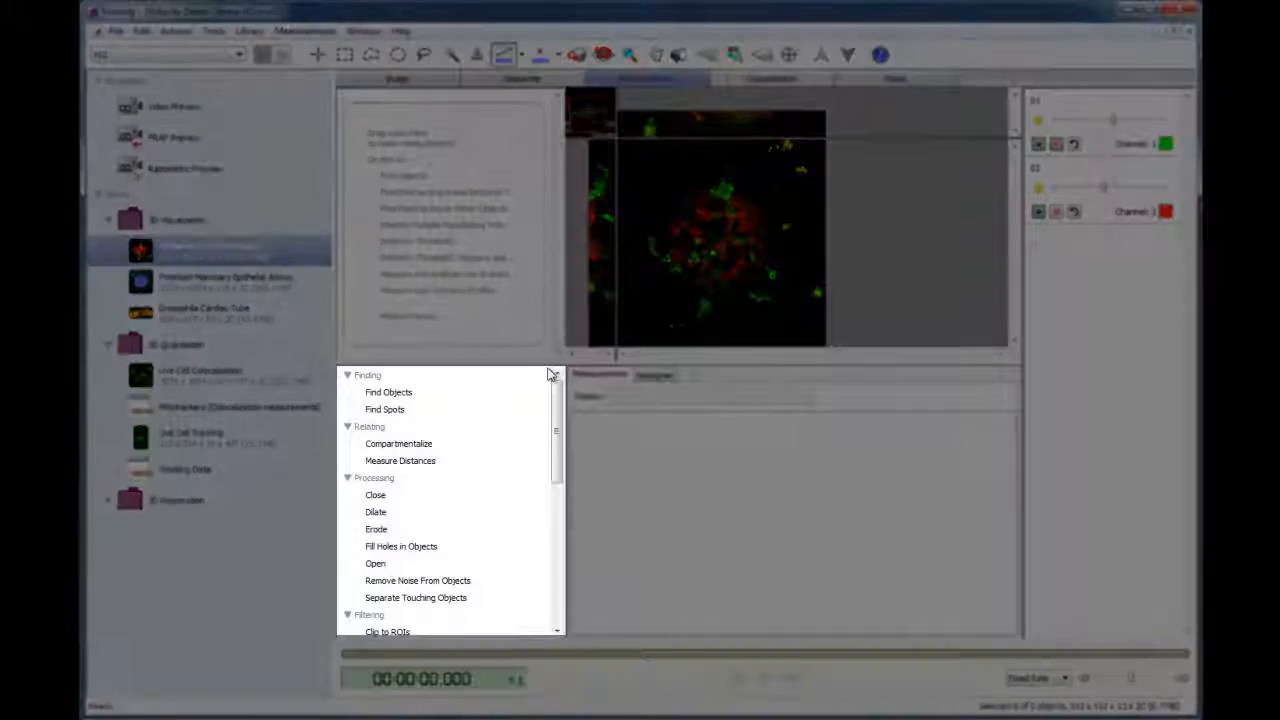
{"action": "left_click_drag", "start_coordinate": [557, 440], "coordinate": [558, 390]}
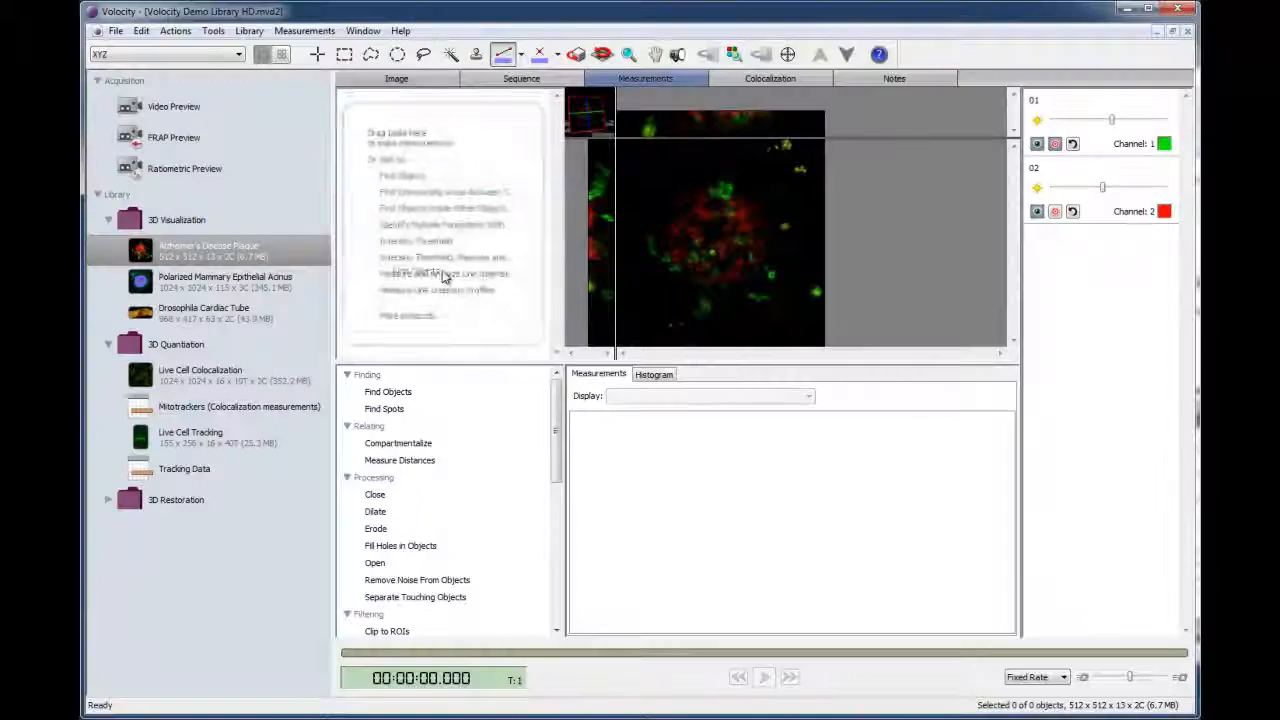
{"action": "left_click_drag", "start_coordinate": [418, 398], "coordinate": [442, 270]}
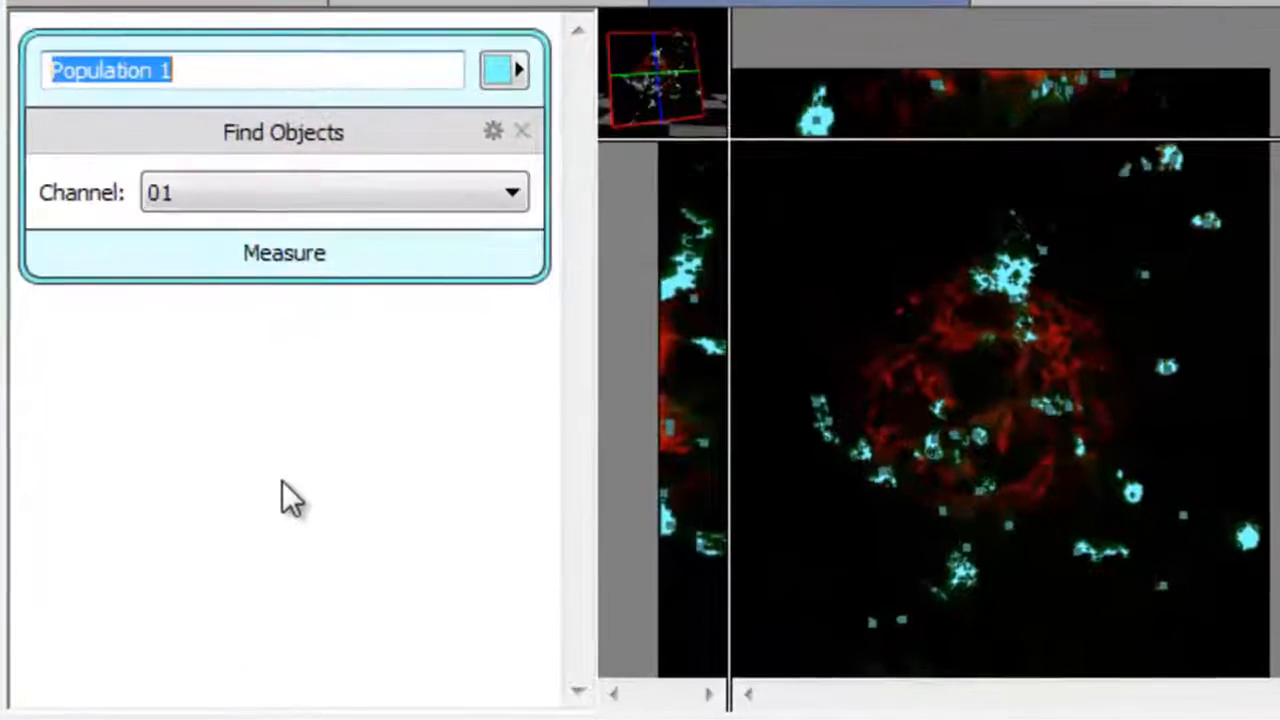
{"action": "left_click", "coordinate": [512, 204]}
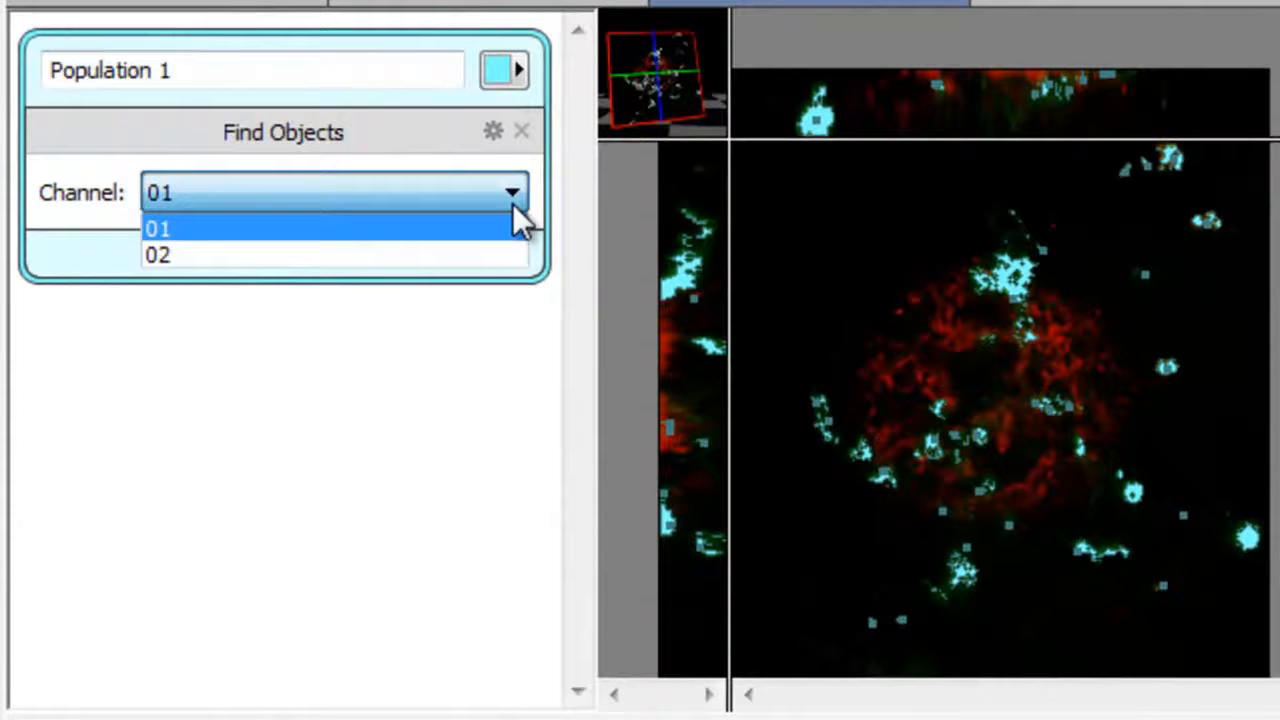
{"action": "left_click", "coordinate": [504, 256]}
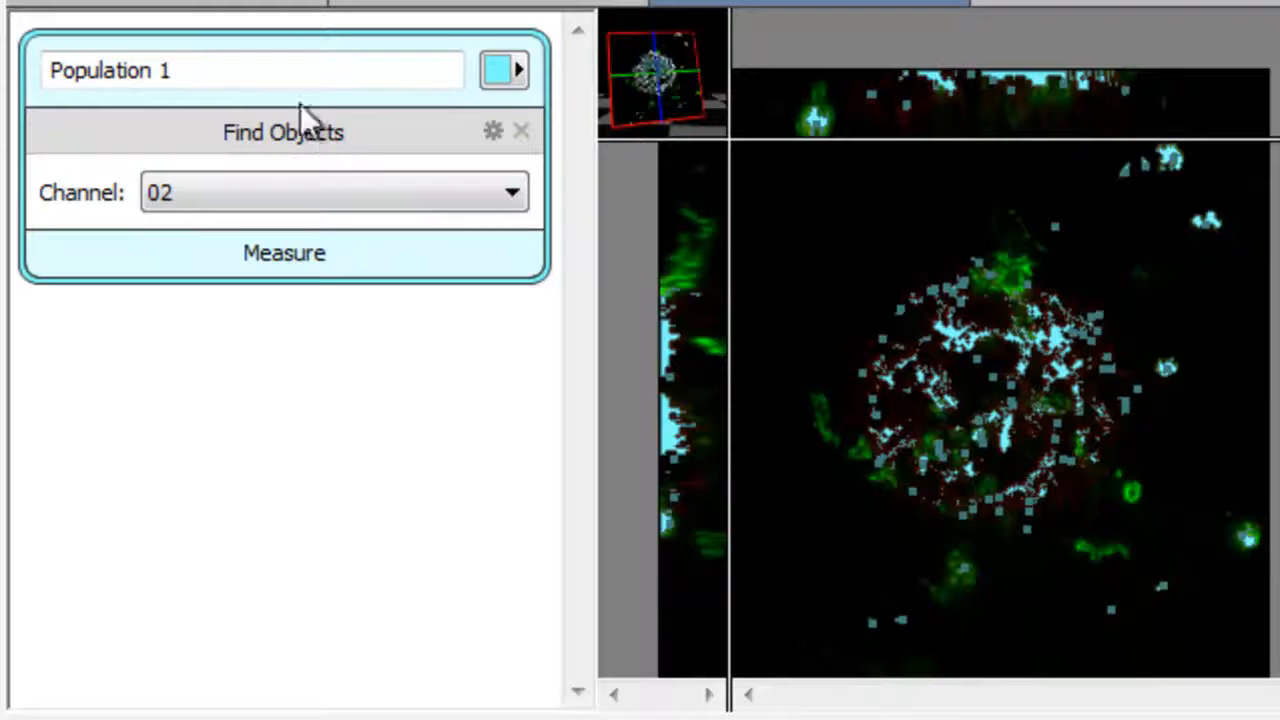
- Rename the found object population as "monoclonal – anti-abeta1-16"
{"action": "left_click", "coordinate": [293, 70]}
{"action": "key", "text": "BackSpace"}
{"action": "key", "text": "BackSpace"}
{"action": "key", "text": "BackSpace"}
{"action": "key", "text": "BackSpace"}
{"action": "key", "text": "BackSpace"}
{"action": "key", "text": "BackSpace"}
{"action": "key", "text": "BackSpace"}
{"action": "key", "text": "BackSpace"}
{"action": "key", "text": "BackSpace"}
{"action": "key", "text": "BackSpace"}
{"action": "key", "text": "BackSpace"}
{"action": "key", "text": "BackSpace"}
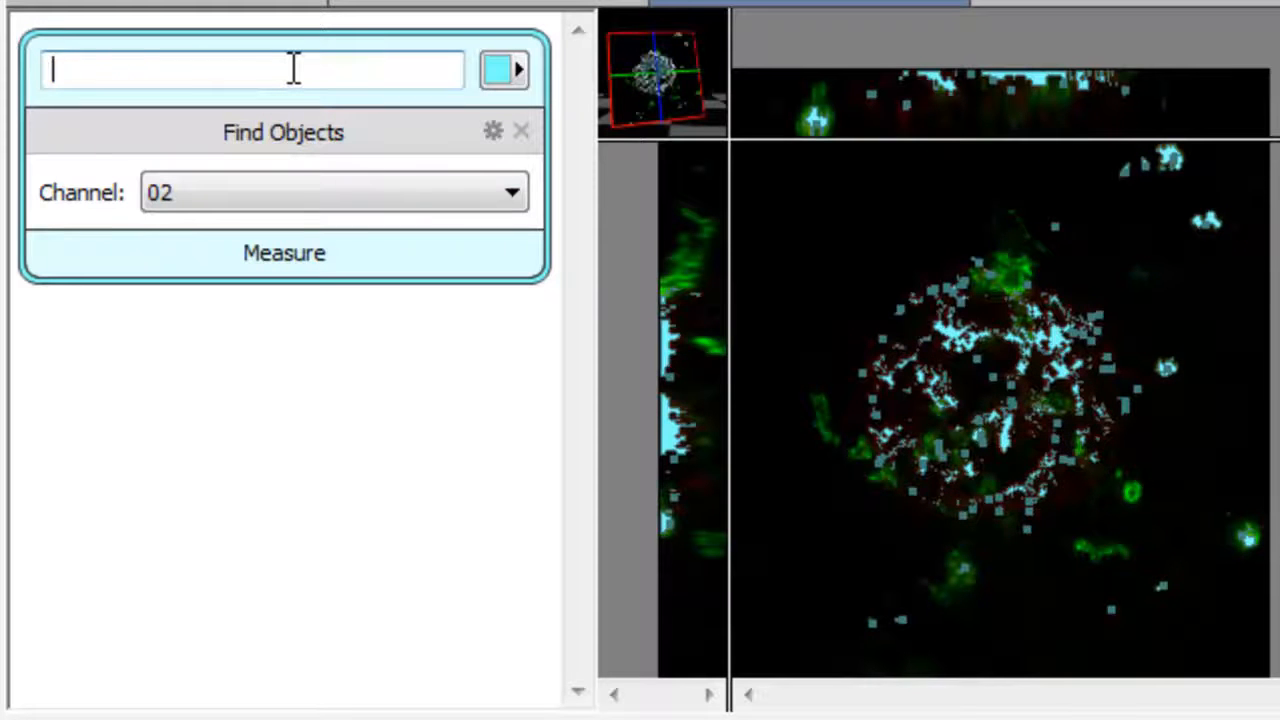
{"action": "type", "text": "monoclonal – anti-abeta1-16"}
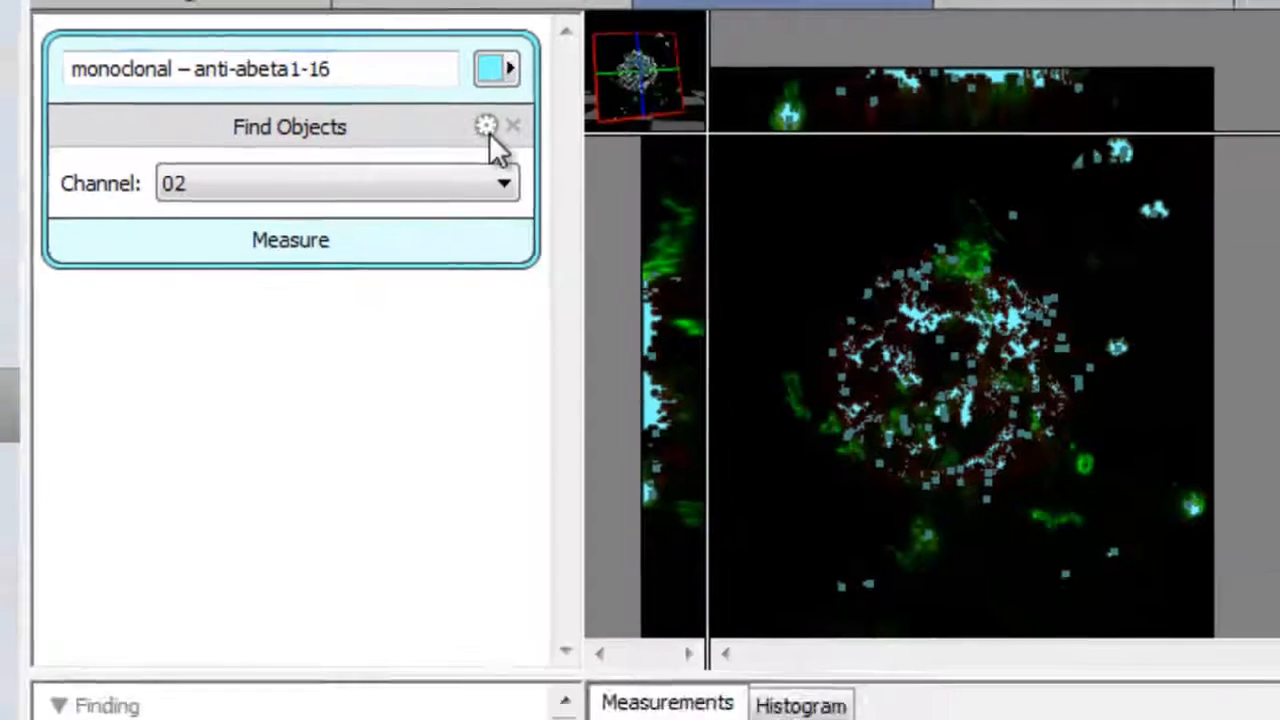
- Try a threshold offset of -60.8 % in the Find Objects settings and return it to 0 %
{"action": "left_click", "coordinate": [490, 131]}
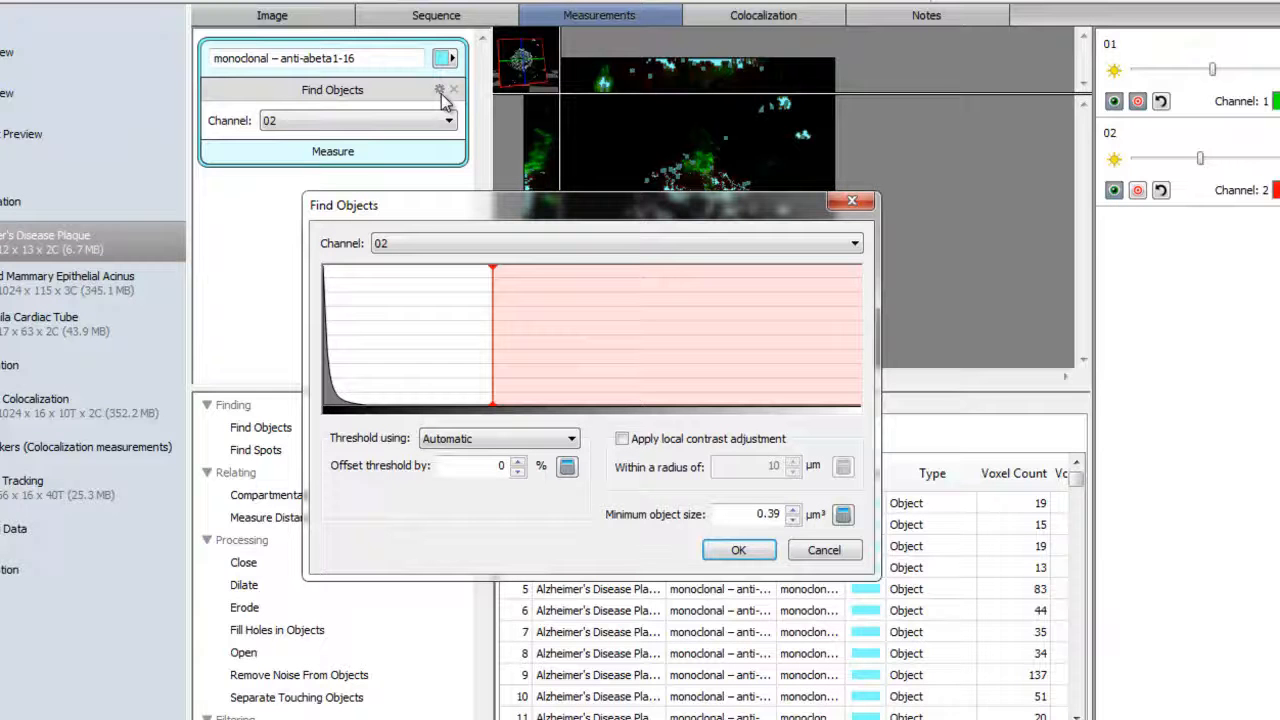
{"action": "left_click_drag", "start_coordinate": [490, 265], "coordinate": [391, 277]}
{"action": "left_click_drag", "start_coordinate": [460, 218], "coordinate": [330, 355]}
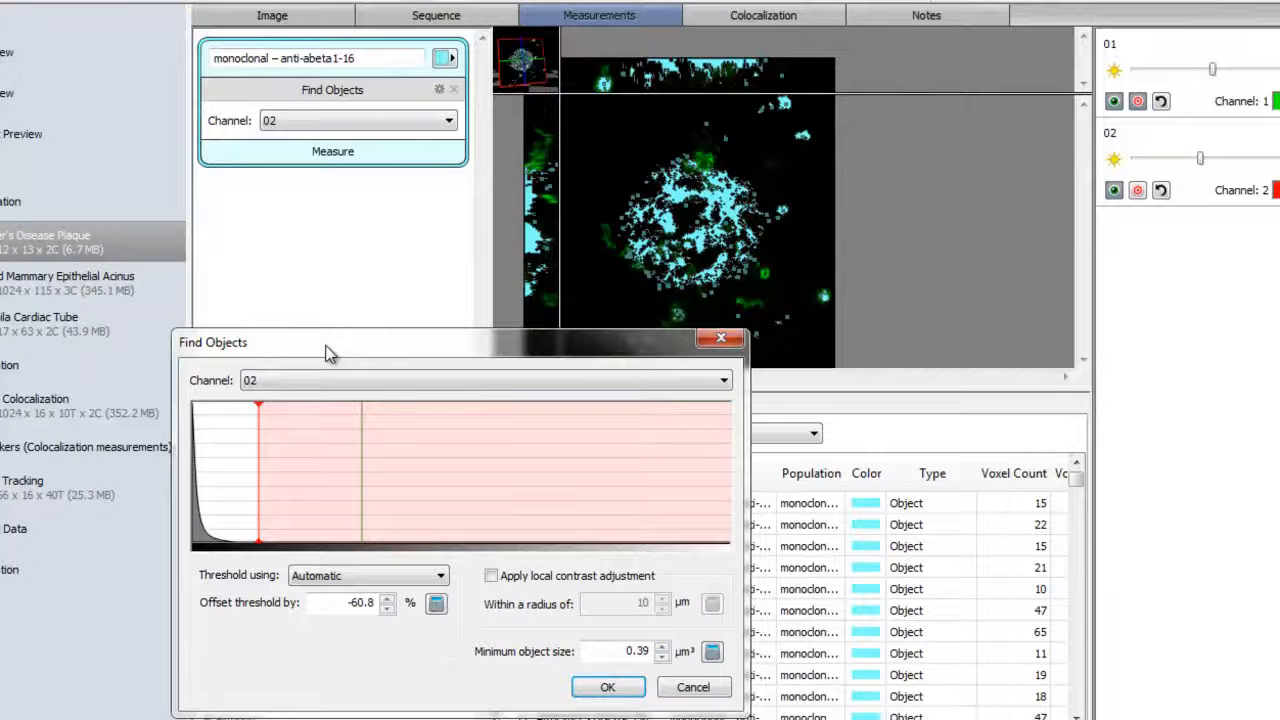
{"action": "left_click_drag", "start_coordinate": [259, 430], "coordinate": [362, 432]}
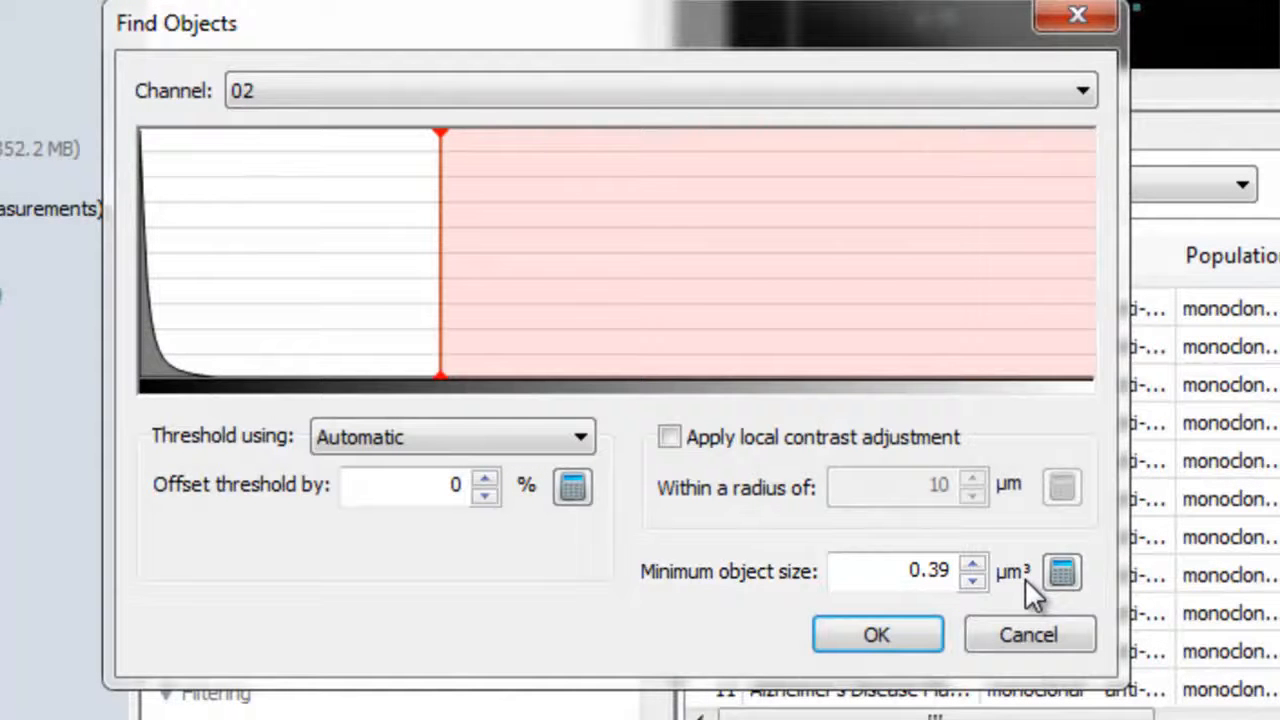
{"action": "left_click", "coordinate": [923, 631]}
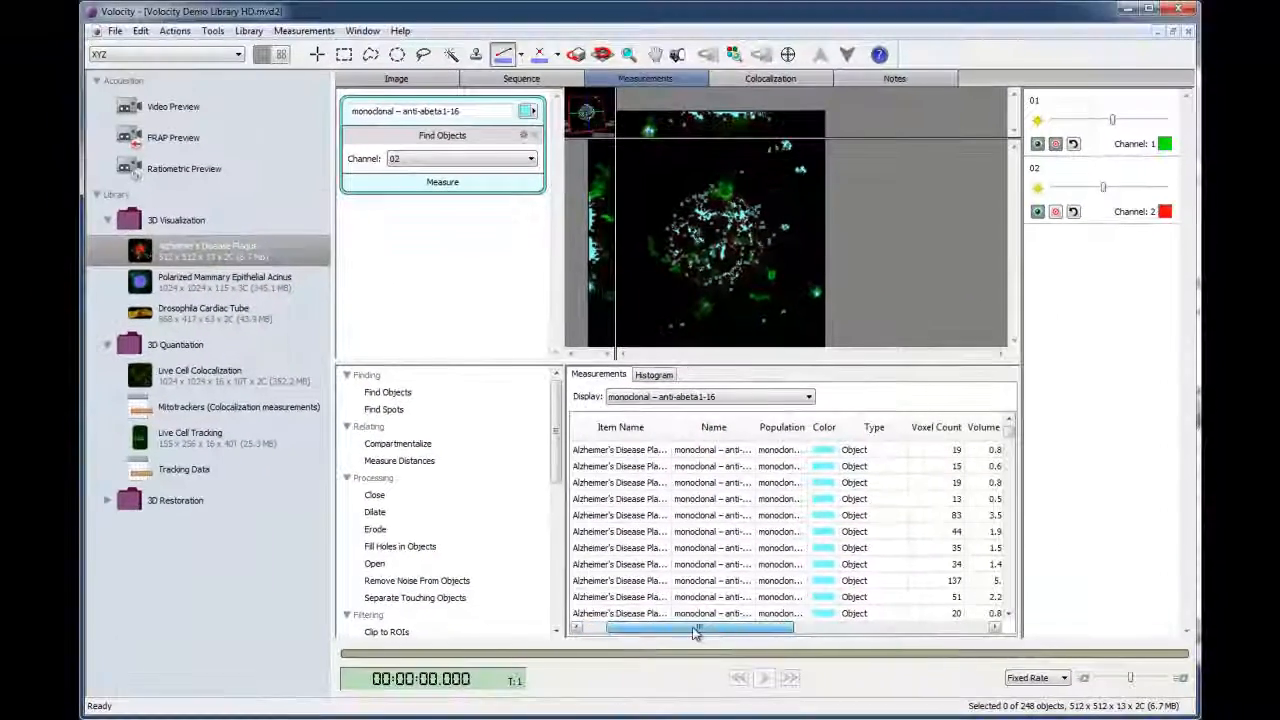
- Look through the object measurements and try adding a Fill Holes in Objects task to the protocol
{"action": "left_click_drag", "start_coordinate": [696, 632], "coordinate": [765, 627]}
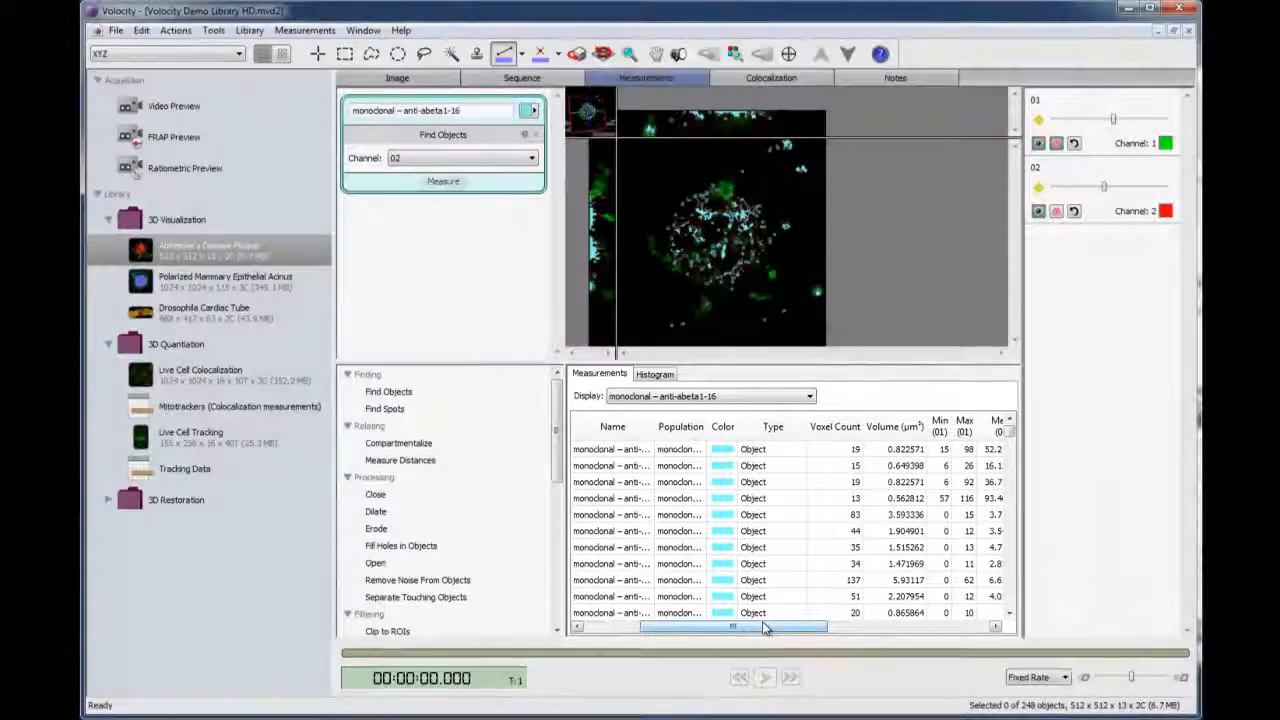
{"action": "left_click", "coordinate": [447, 184]}
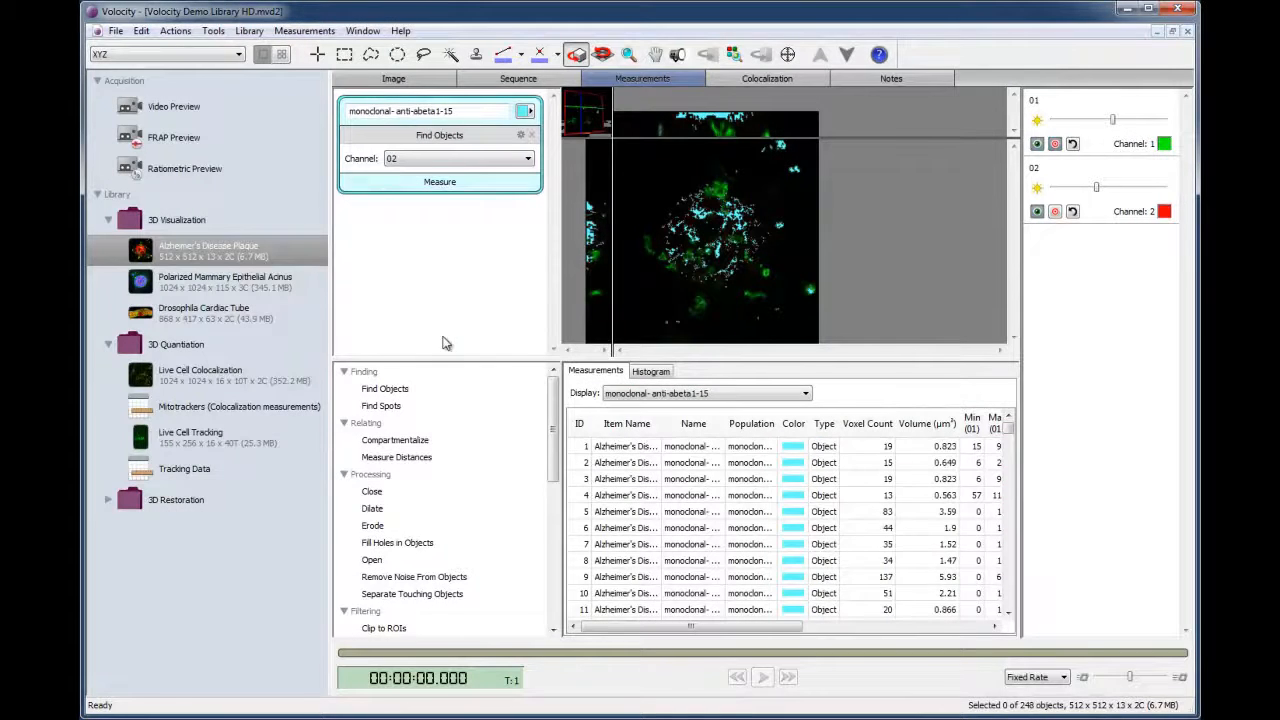
{"action": "left_click_drag", "start_coordinate": [412, 543], "coordinate": [438, 205]}
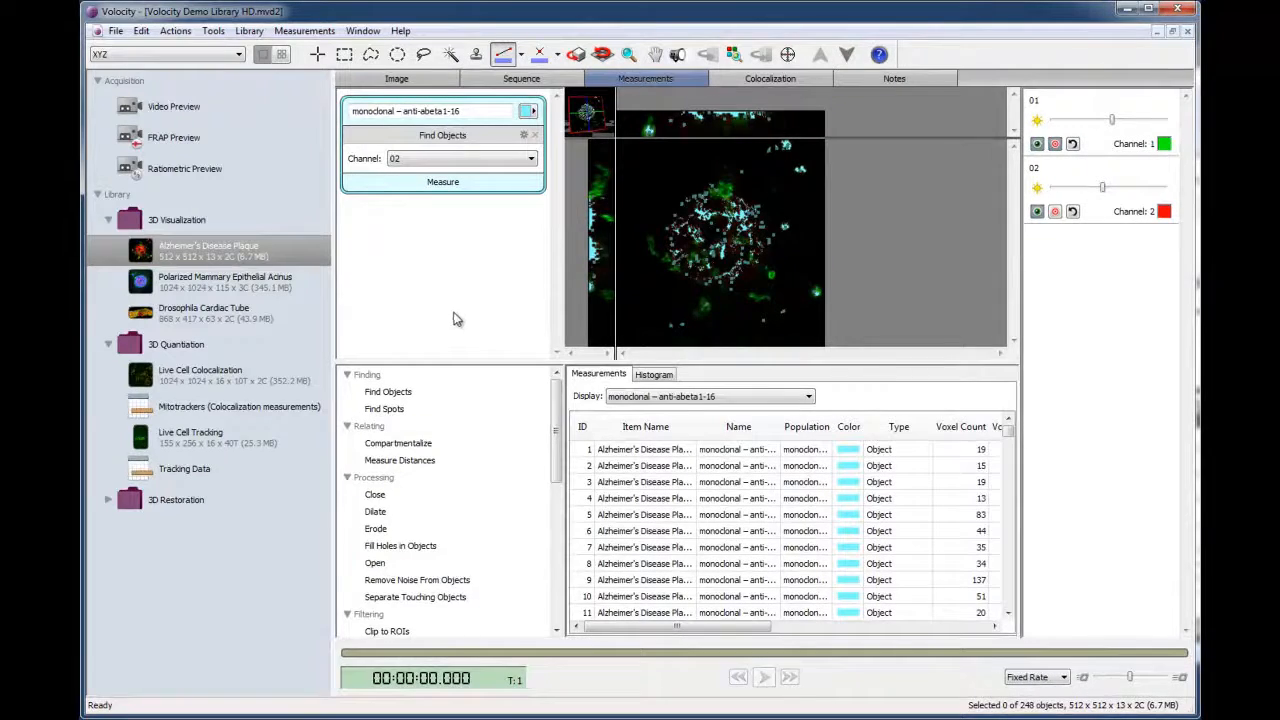
- Store the measurements in a new measurement item called "Alzheimer's Plaque Volume"
{"action": "left_click", "coordinate": [305, 31]}
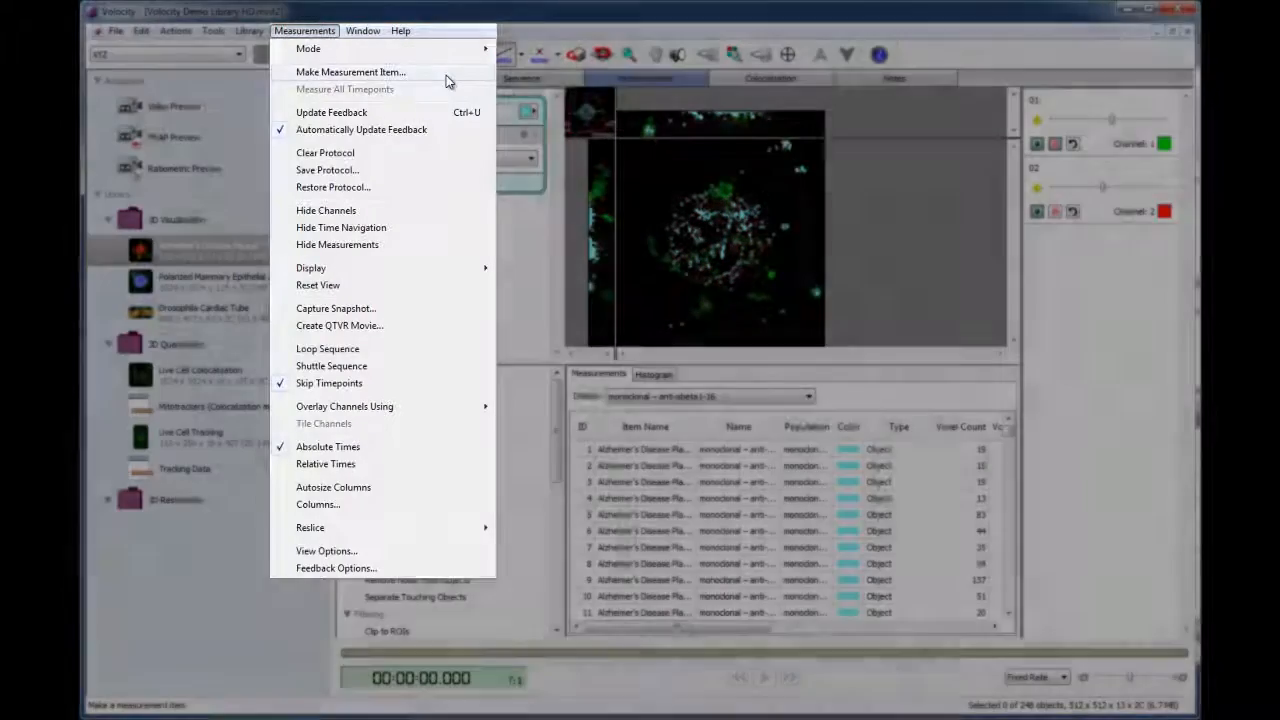
{"action": "left_click", "coordinate": [446, 76]}
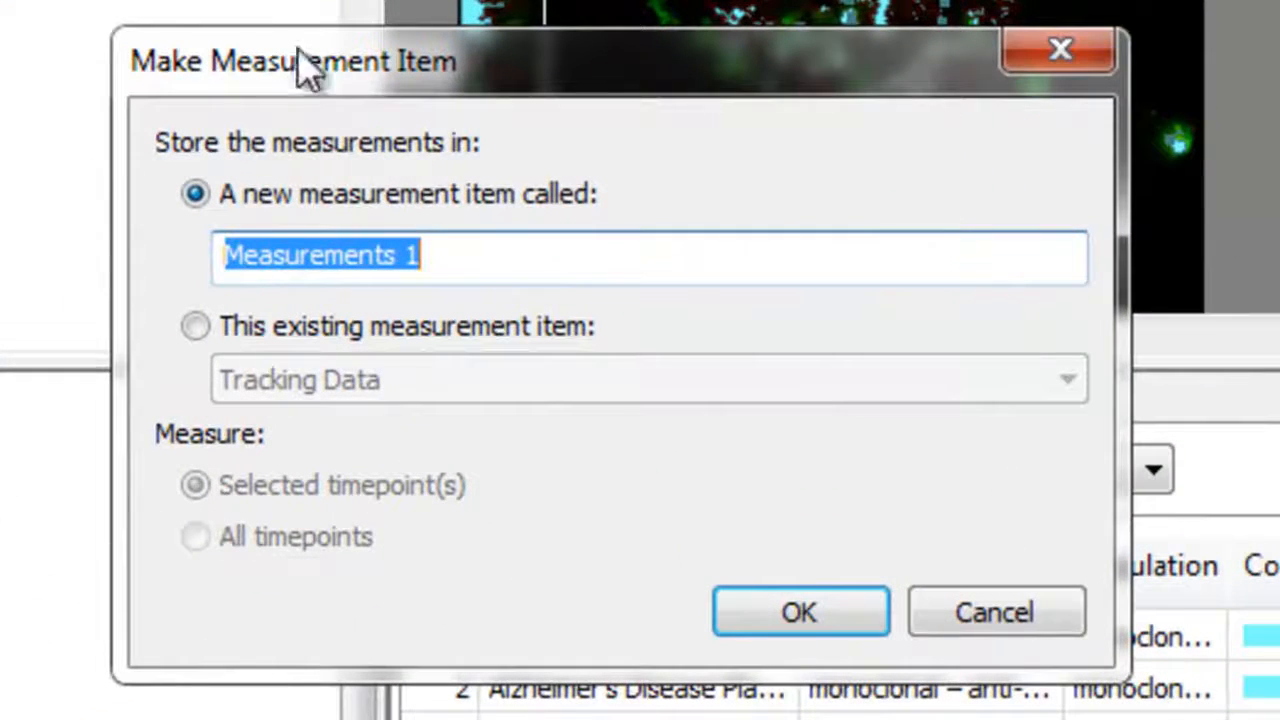
{"action": "key", "text": "BackSpace"}
{"action": "type", "text": "Al"}
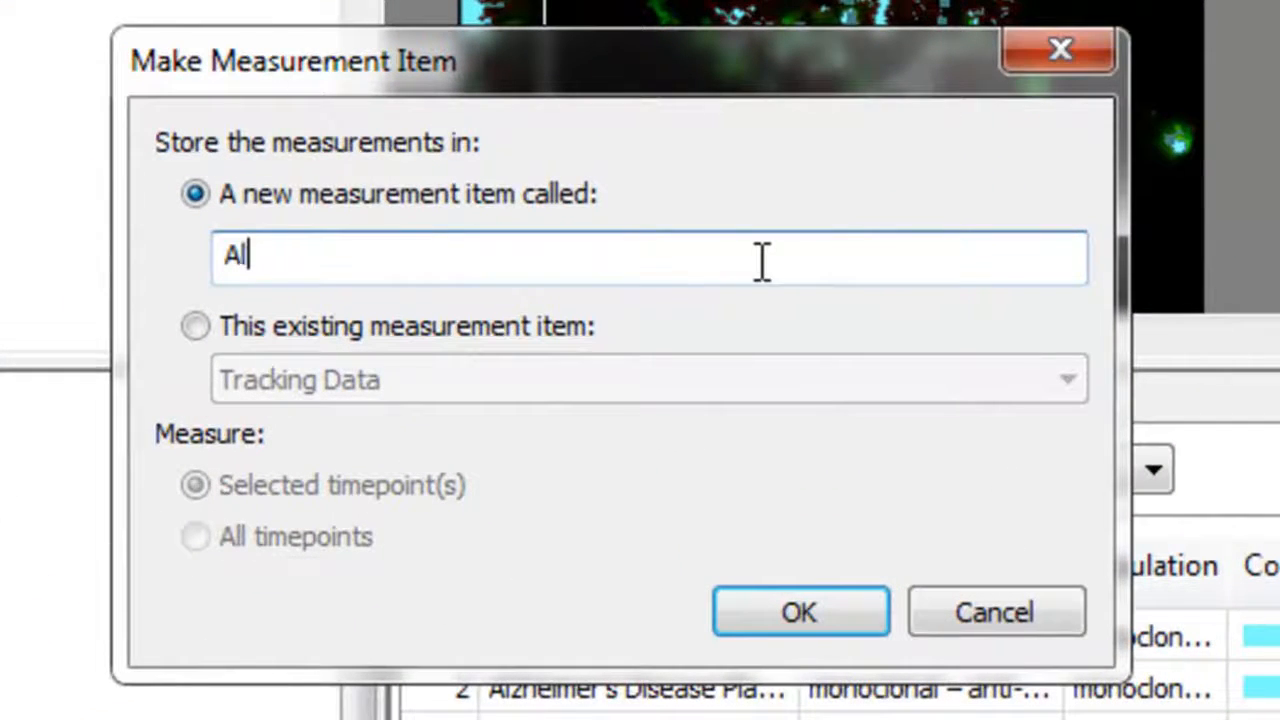
{"action": "type", "text": "zheimer's "}
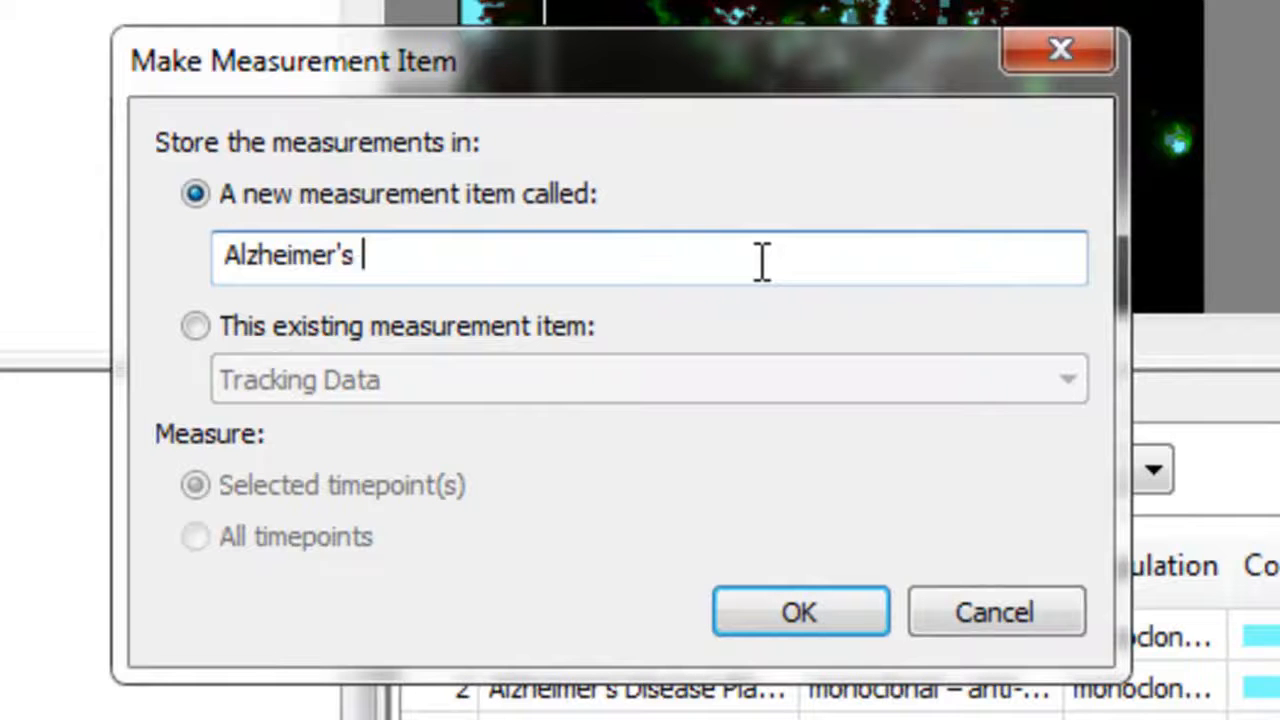
{"action": "type", "text": "Plaque Volume"}
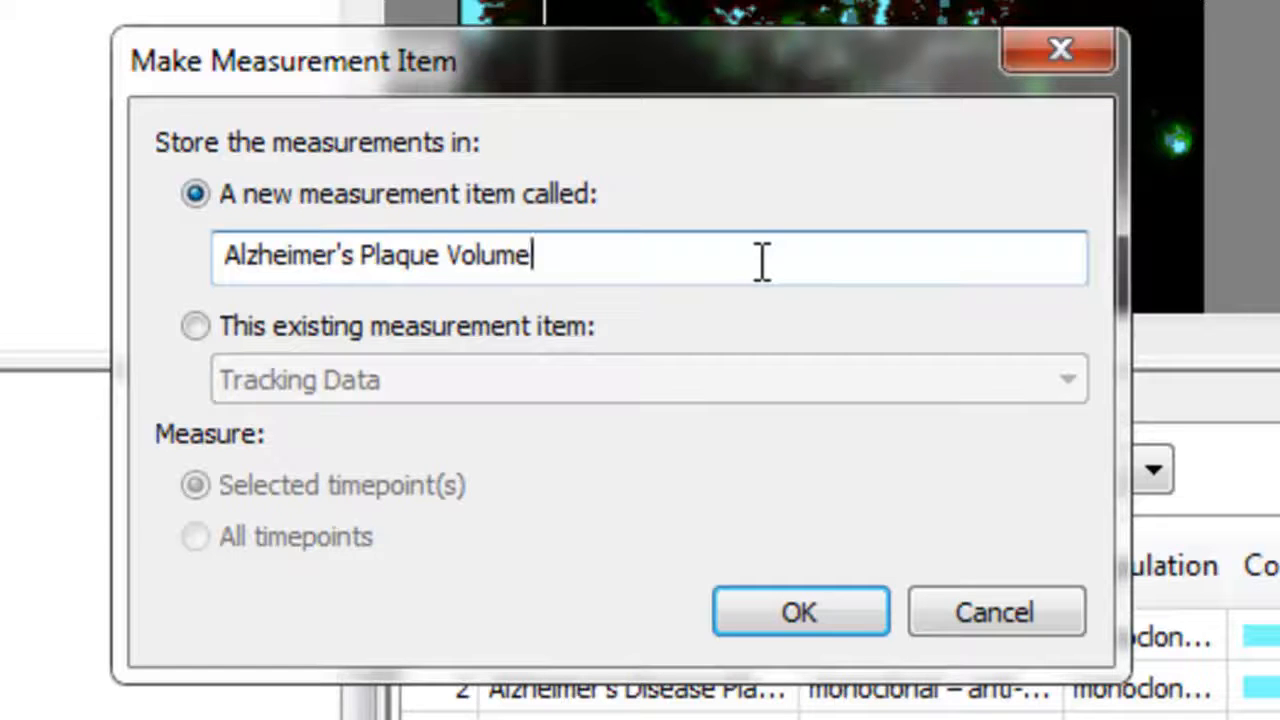
{"action": "left_click", "coordinate": [810, 612]}
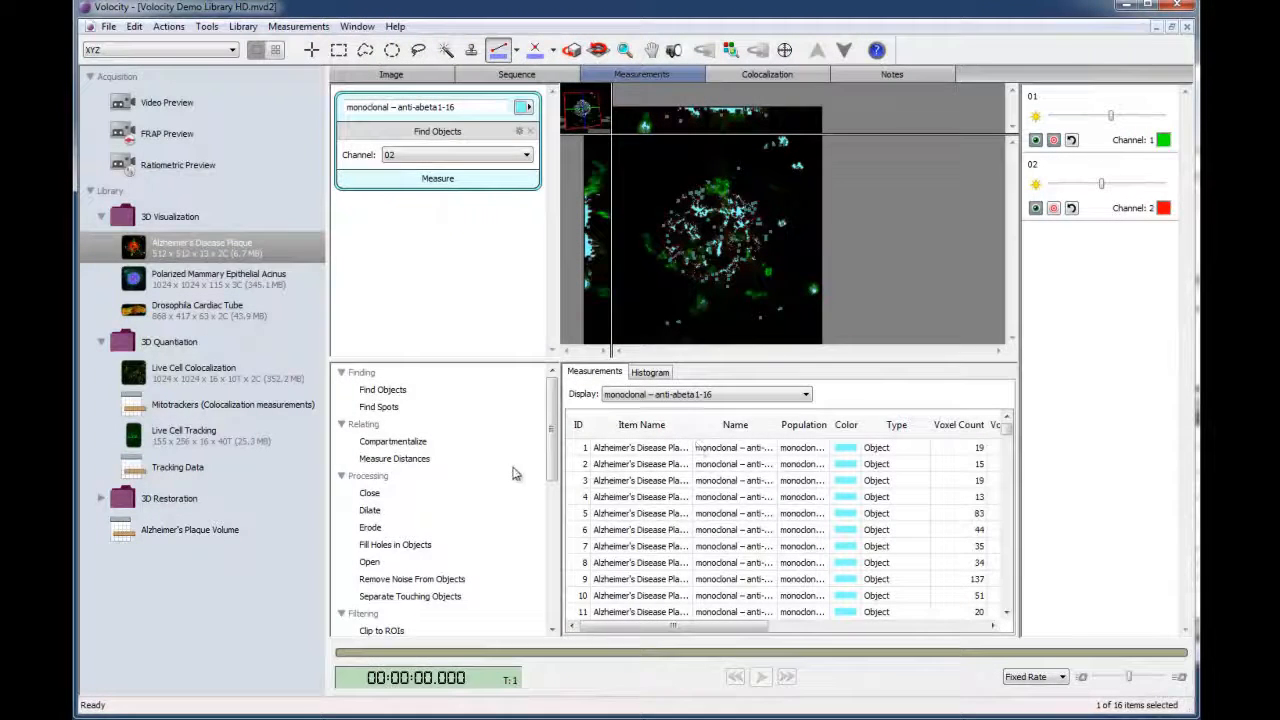
- Open the Alzheimer's Plaque Volume item from the library and start an analysis of its raw measurements
{"action": "left_click", "coordinate": [229, 530]}
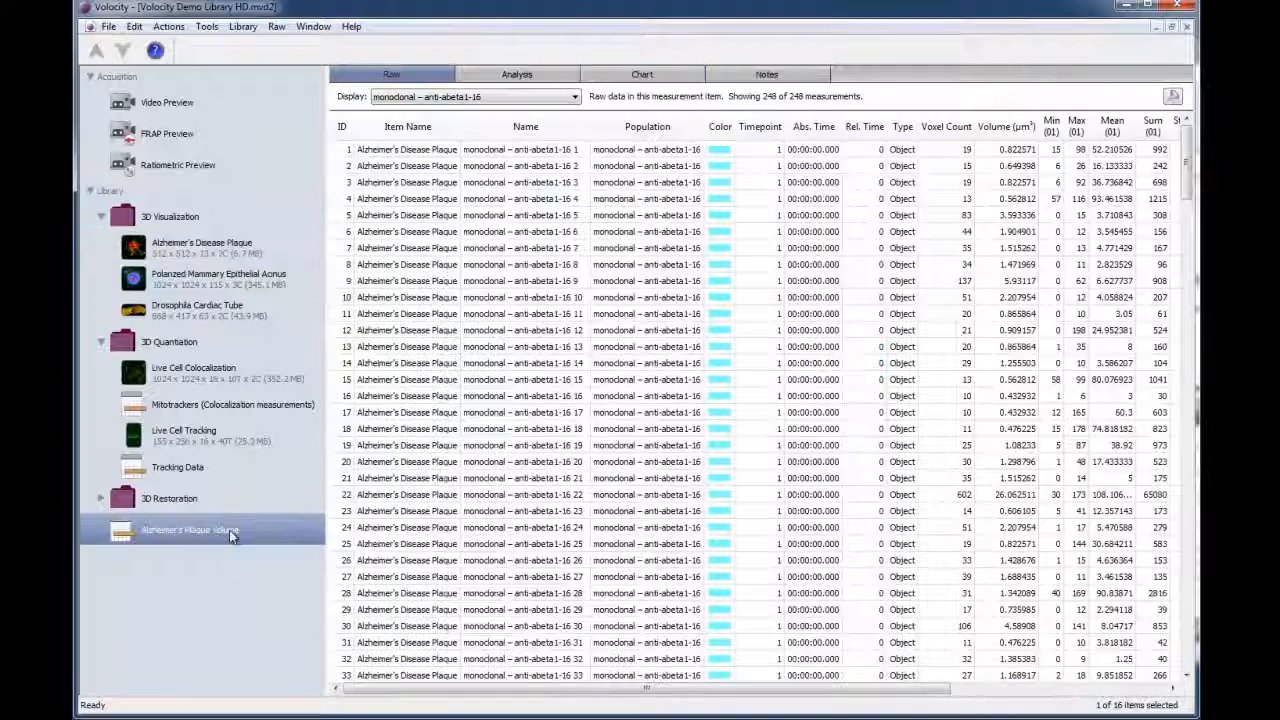
{"action": "mouse_move", "coordinate": [386, 688]}
{"action": "left_mouse_down"}
{"action": "mouse_move", "coordinate": [613, 708]}
{"action": "mouse_move", "coordinate": [383, 690]}
{"action": "left_mouse_up"}
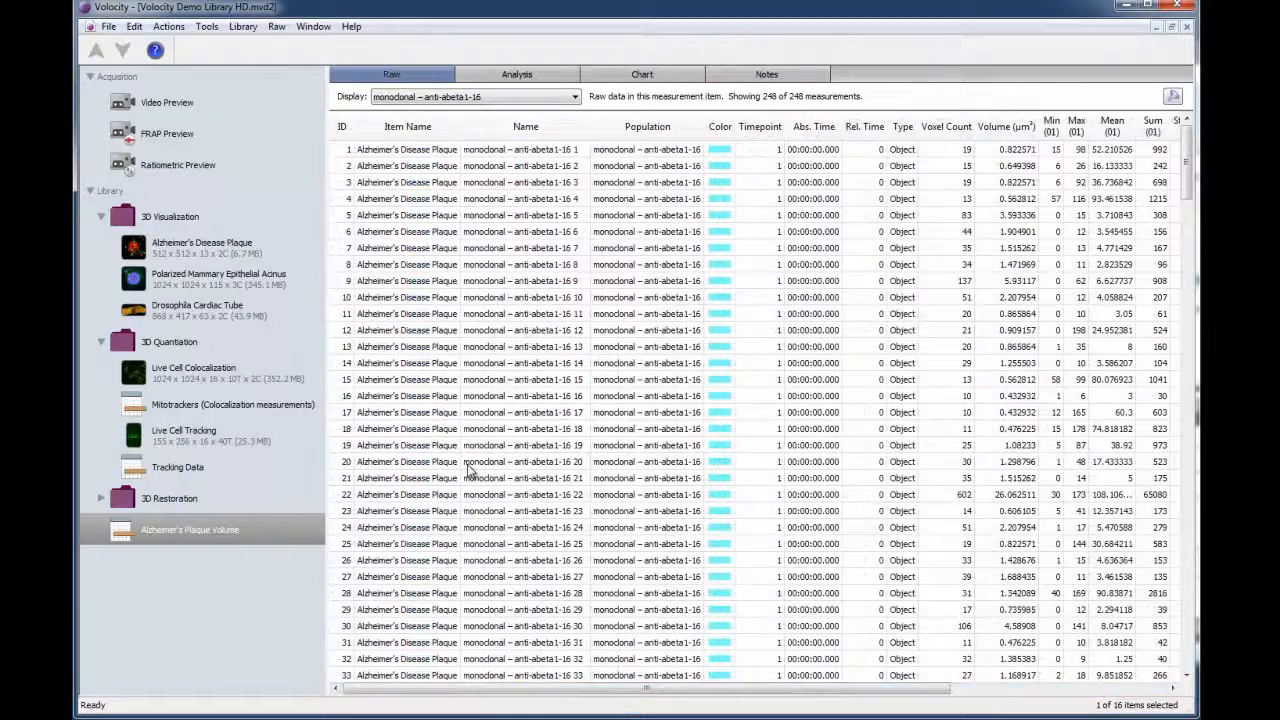
{"action": "left_click", "coordinate": [518, 80]}
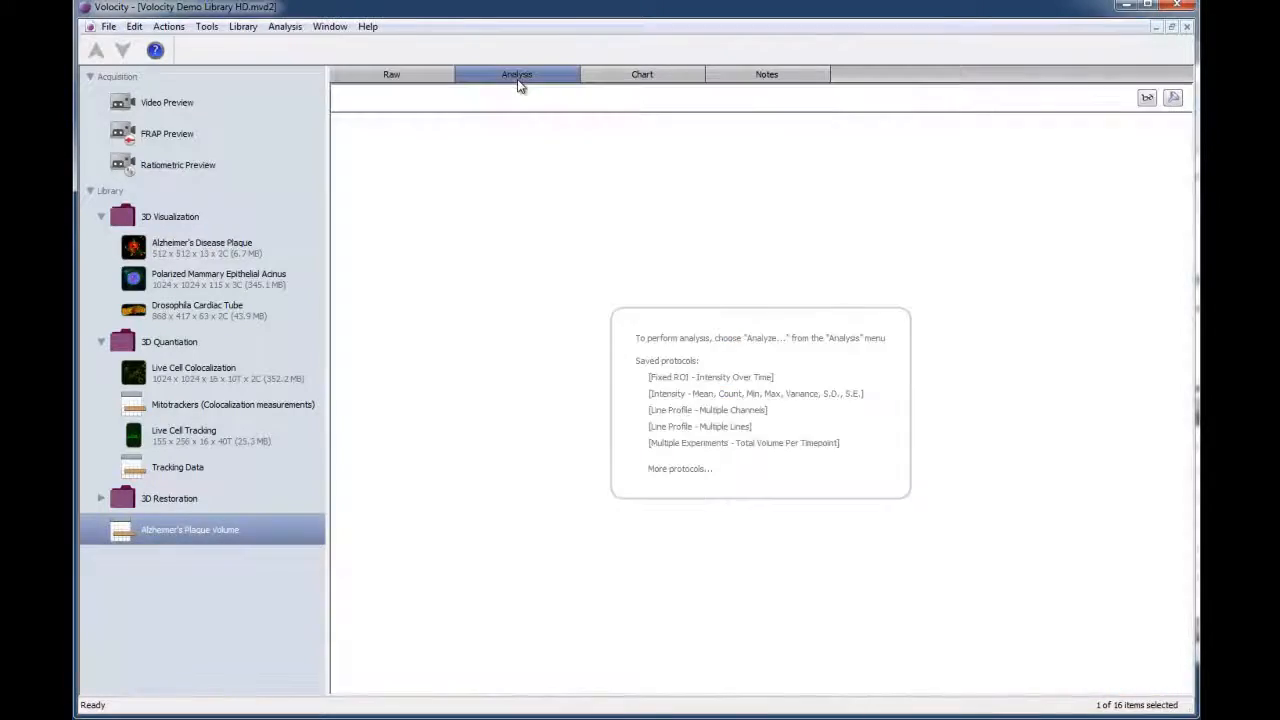
{"action": "left_click", "coordinate": [287, 27]}
{"action": "left_click", "coordinate": [300, 63]}
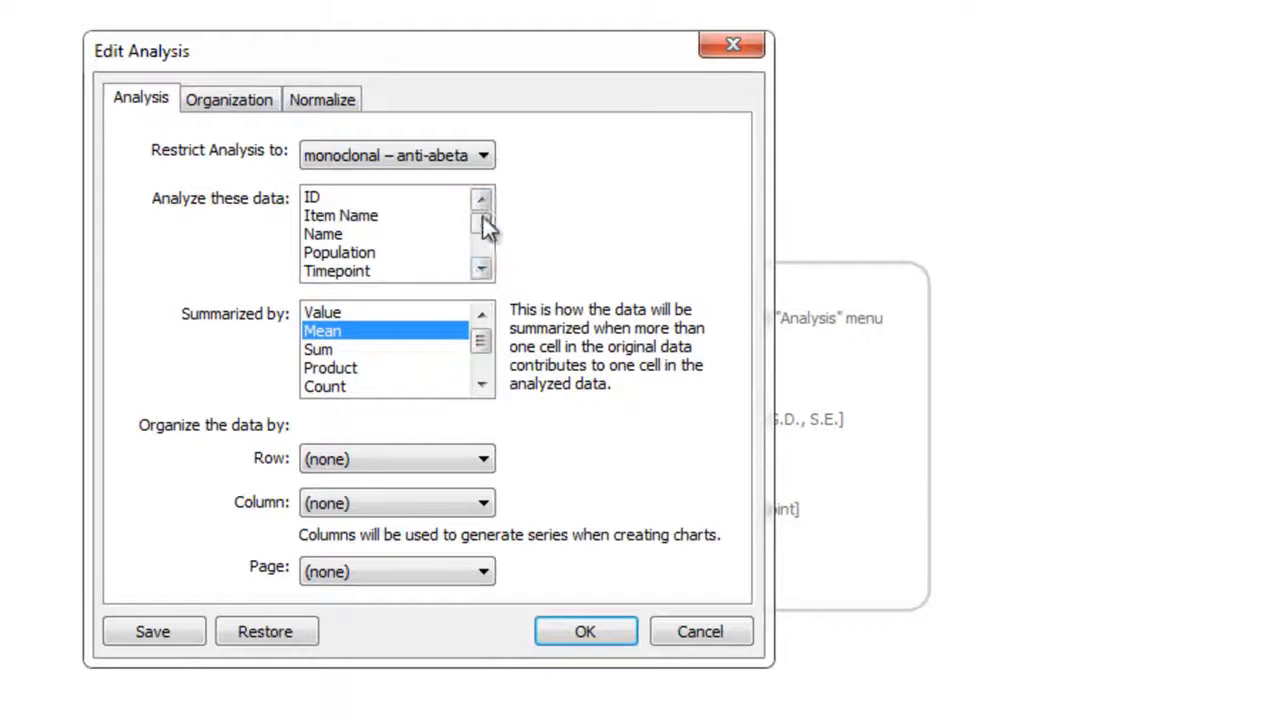
- Analyze Volume (µm³) summarized by Sum, with the rows organized by Item Name
{"action": "left_click", "coordinate": [481, 269]}
{"action": "triple_click", "coordinate": [481, 269]}
{"action": "left_click", "coordinate": [481, 269]}
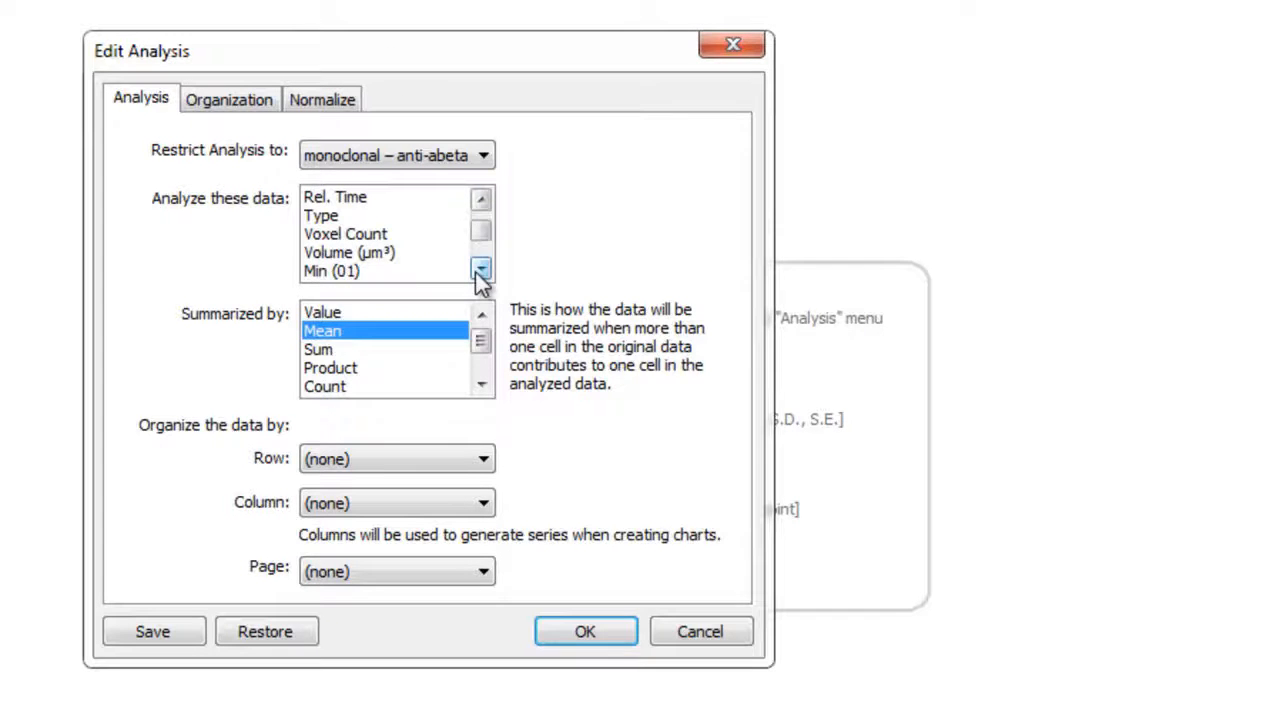
{"action": "left_click", "coordinate": [430, 258]}
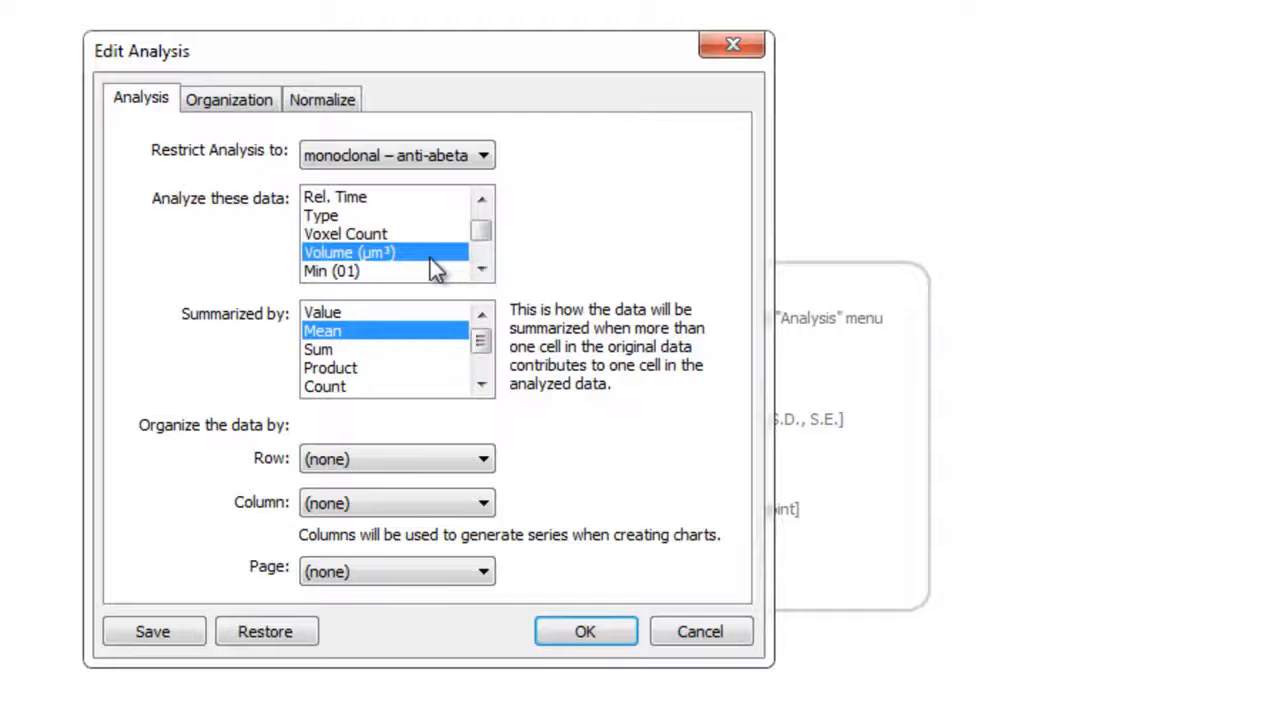
{"action": "left_click", "coordinate": [397, 350]}
{"action": "left_click", "coordinate": [484, 458]}
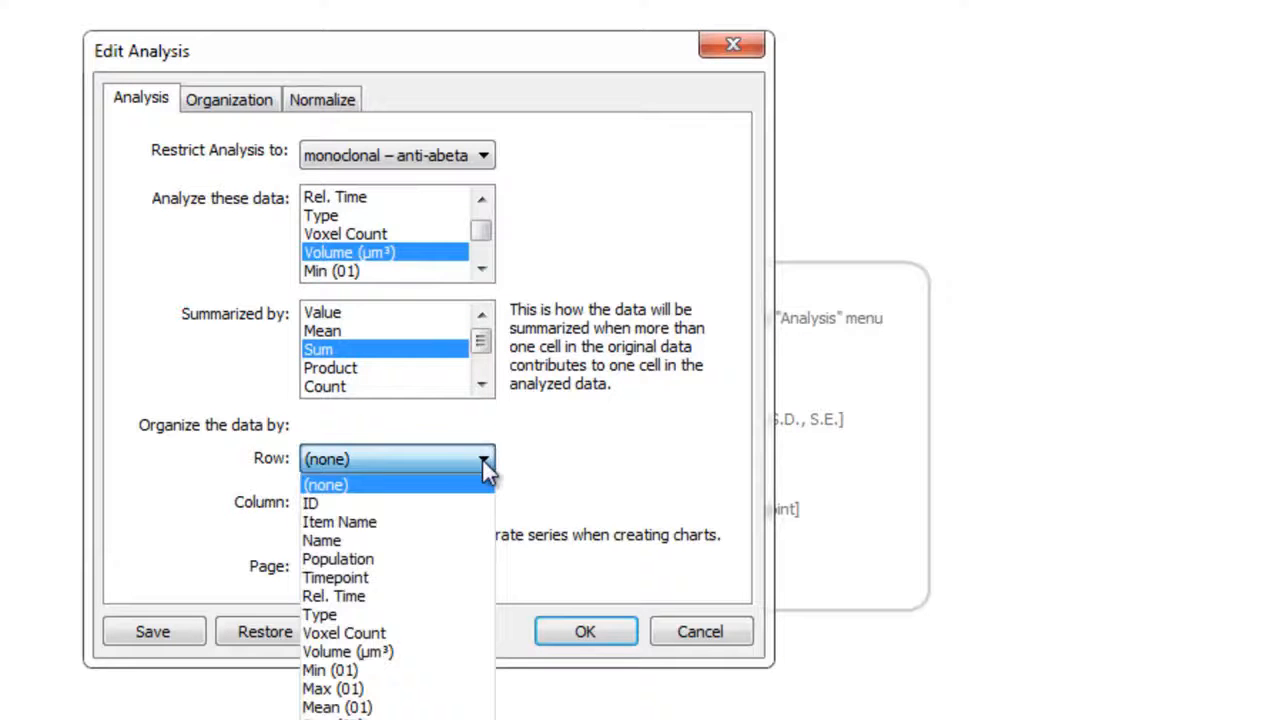
{"action": "left_click", "coordinate": [470, 521]}
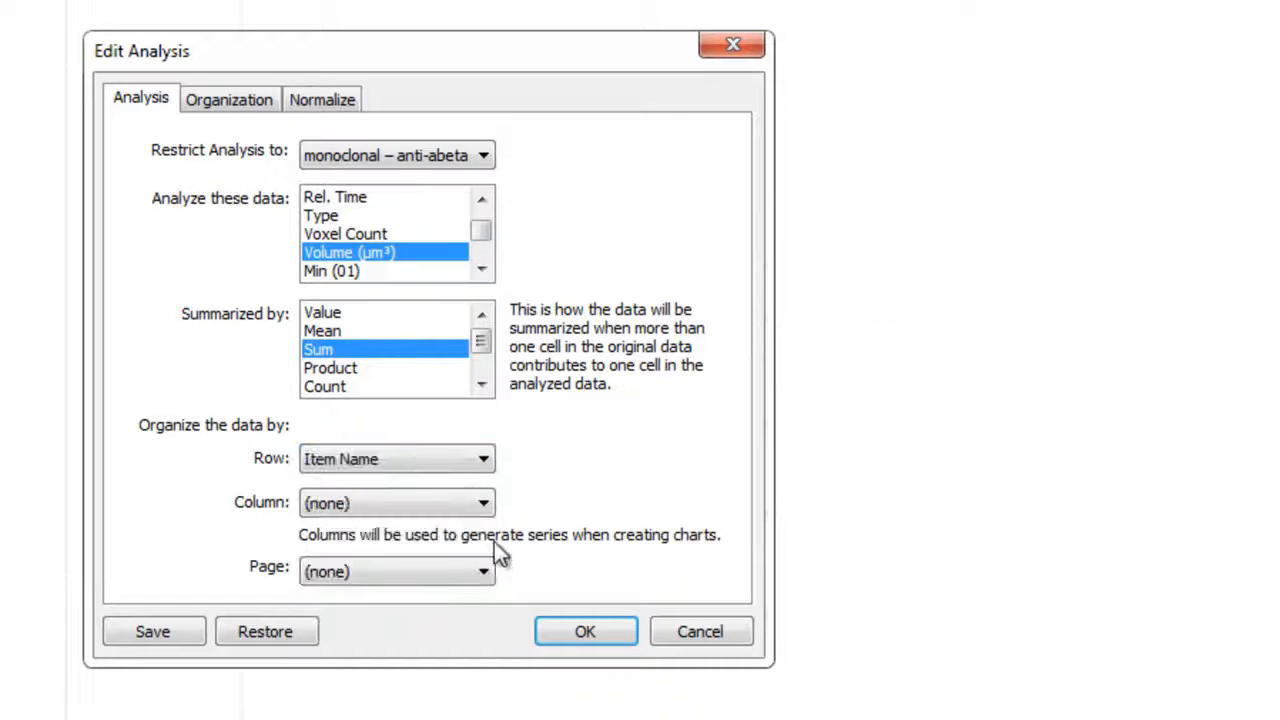
{"action": "left_click", "coordinate": [585, 632]}
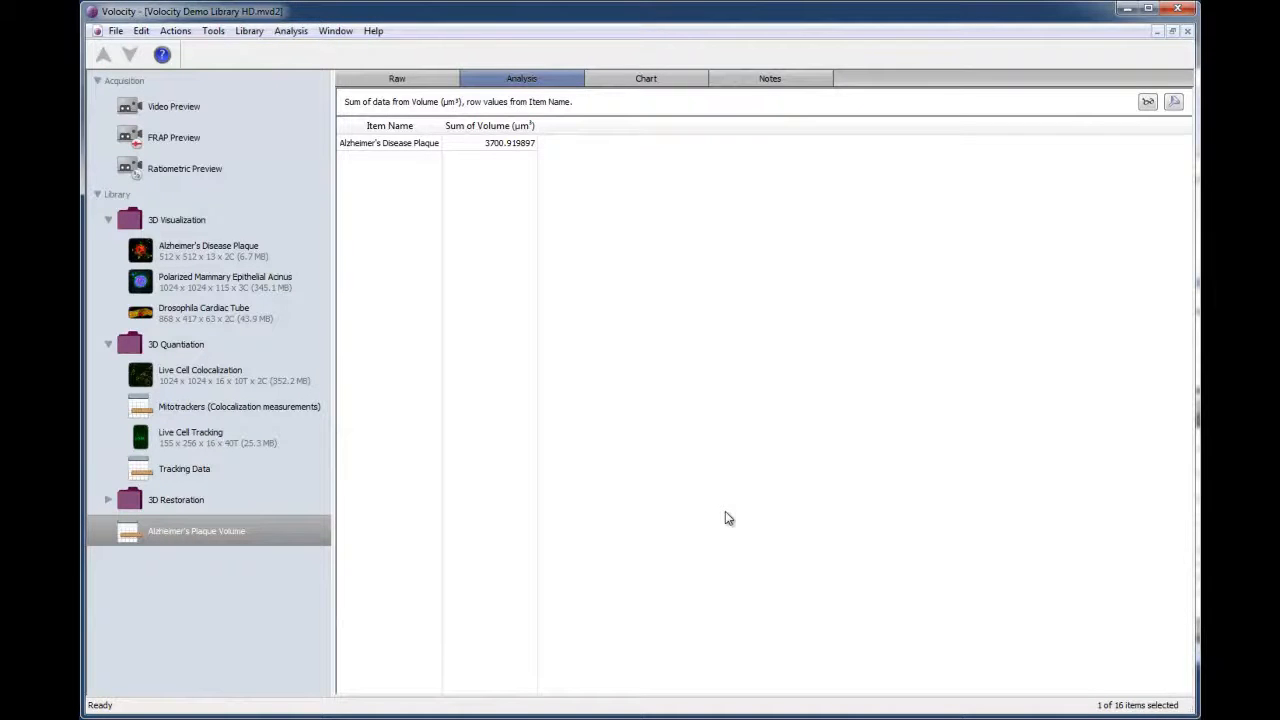
- Export the analysis as the tab delimited text file "Alzheimer's Plaque Volume.txt" in the Alzheimer's Disease Plaque folder
{"action": "left_click", "coordinate": [116, 31]}
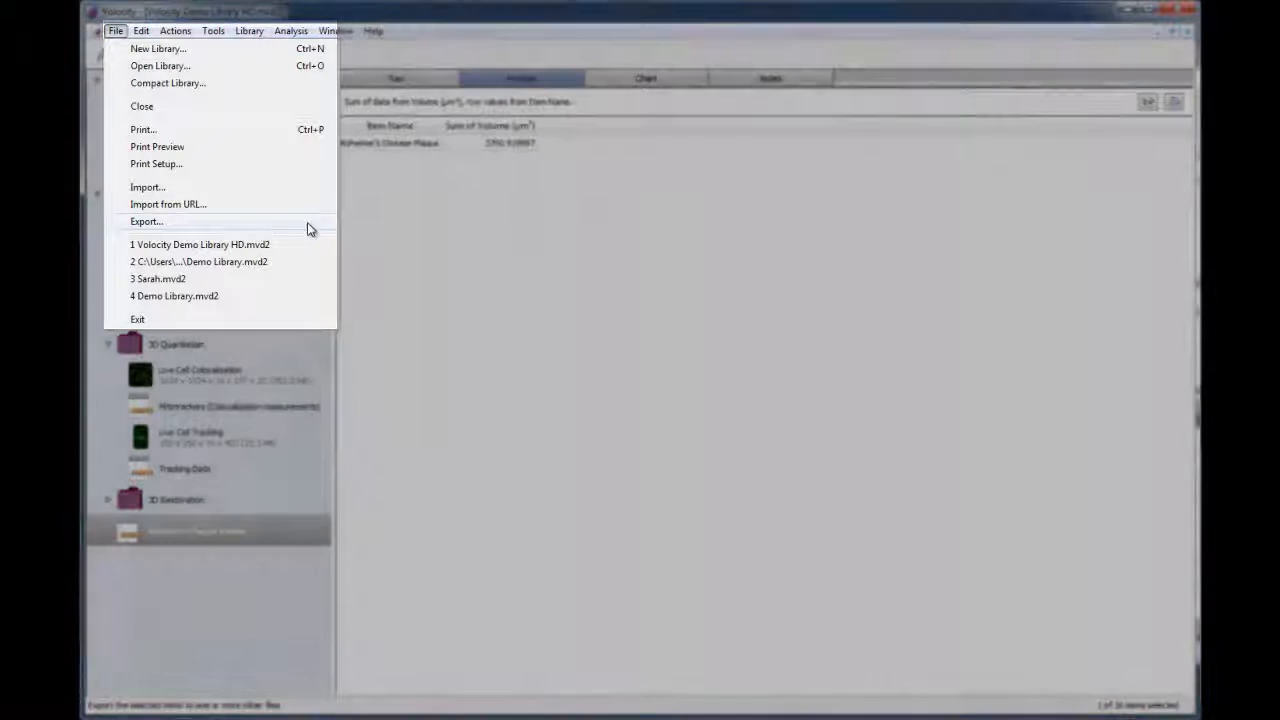
{"action": "left_click", "coordinate": [309, 228]}
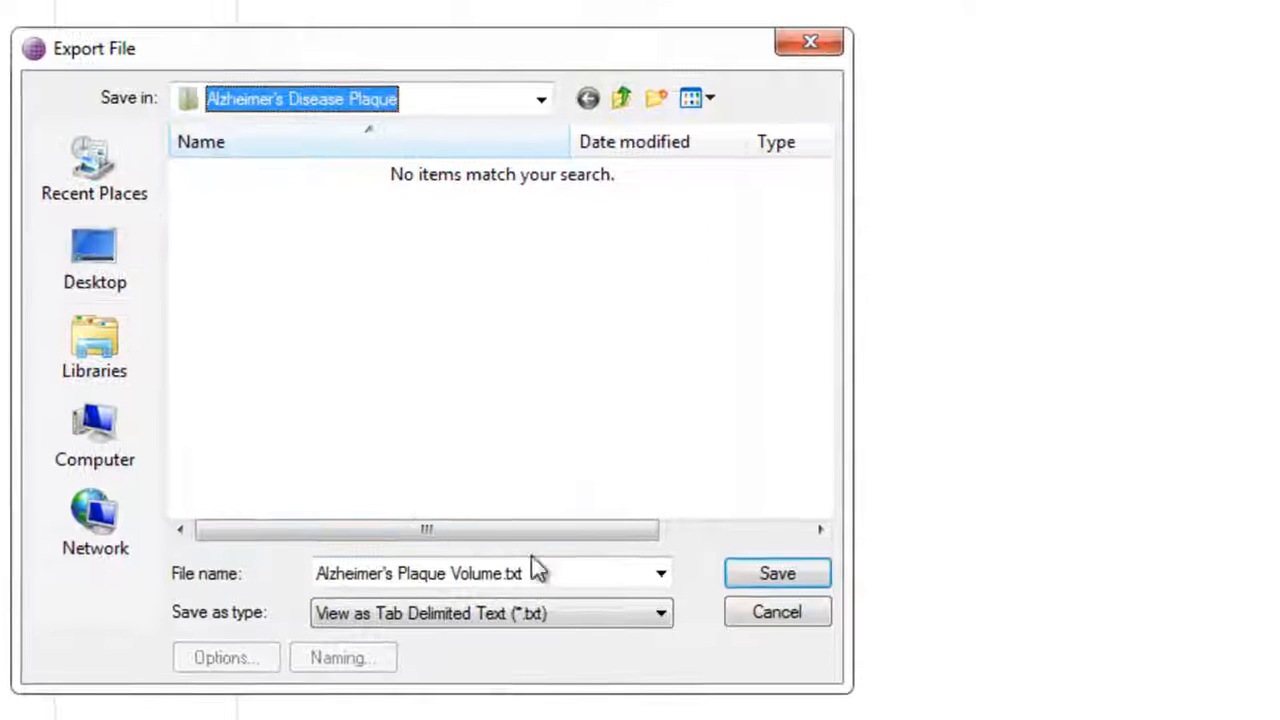
{"action": "left_click", "coordinate": [664, 616]}
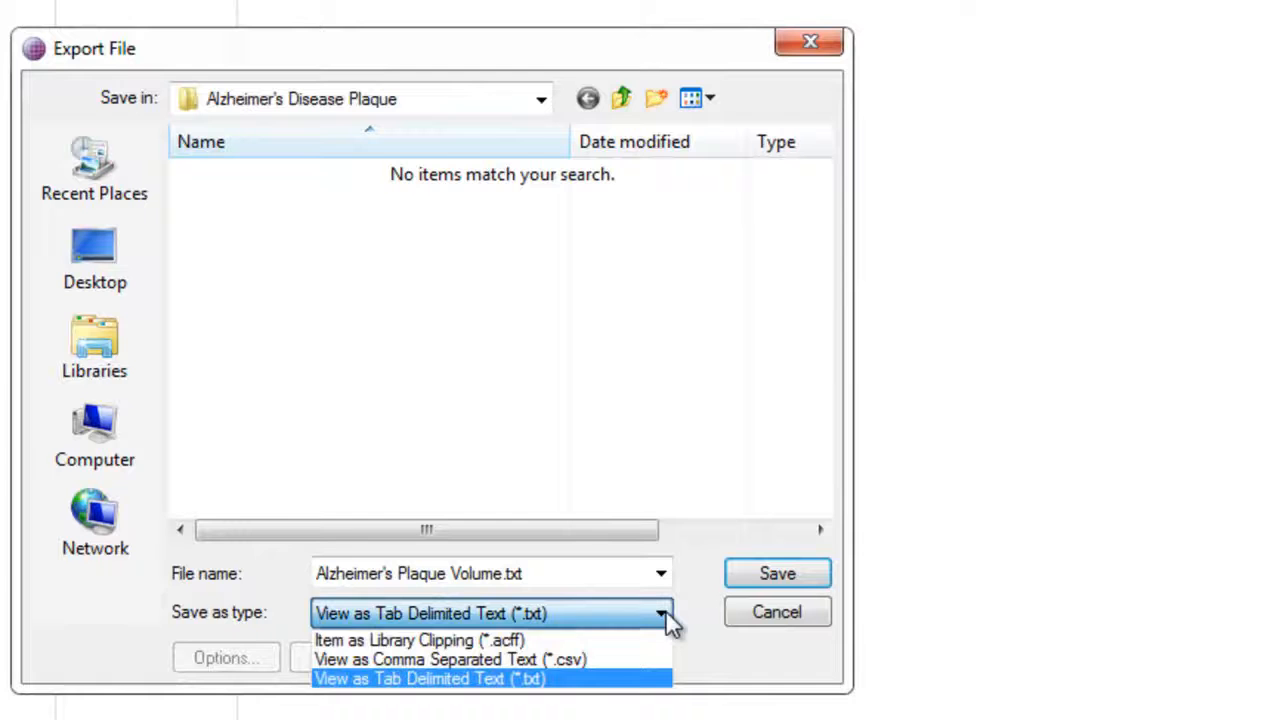
{"action": "left_click", "coordinate": [670, 680]}
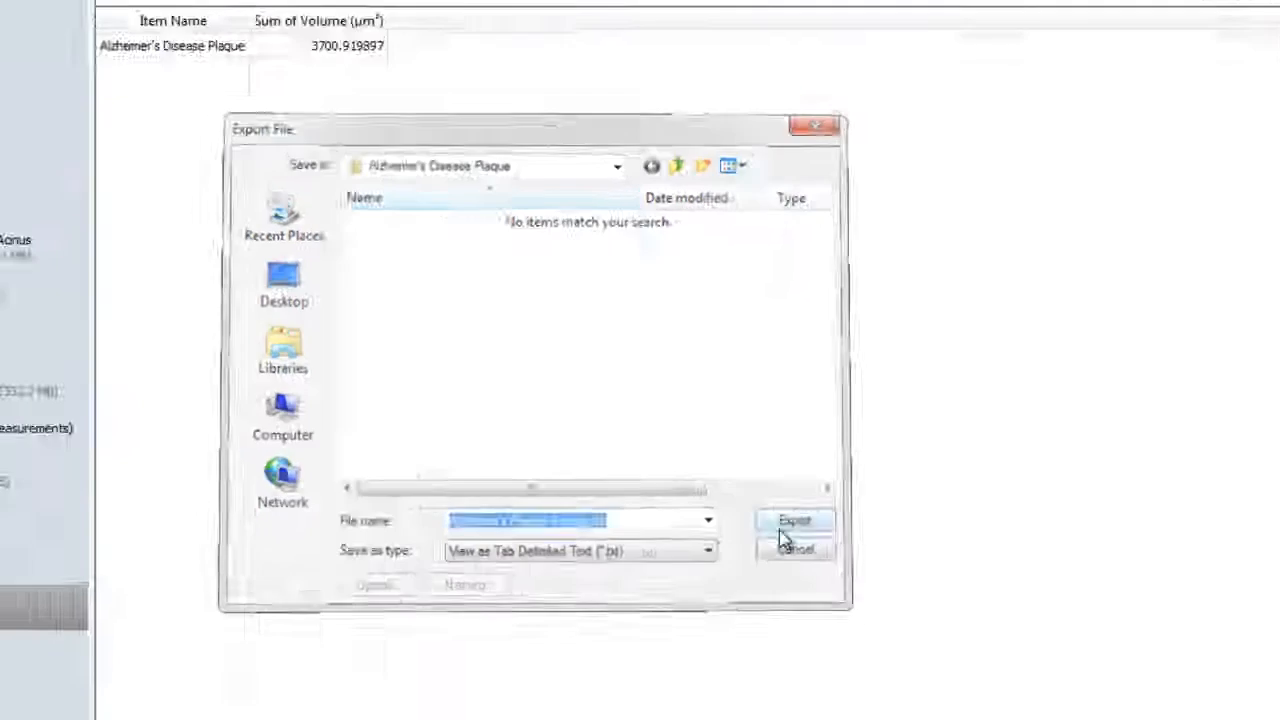
{"action": "left_click", "coordinate": [755, 576]}
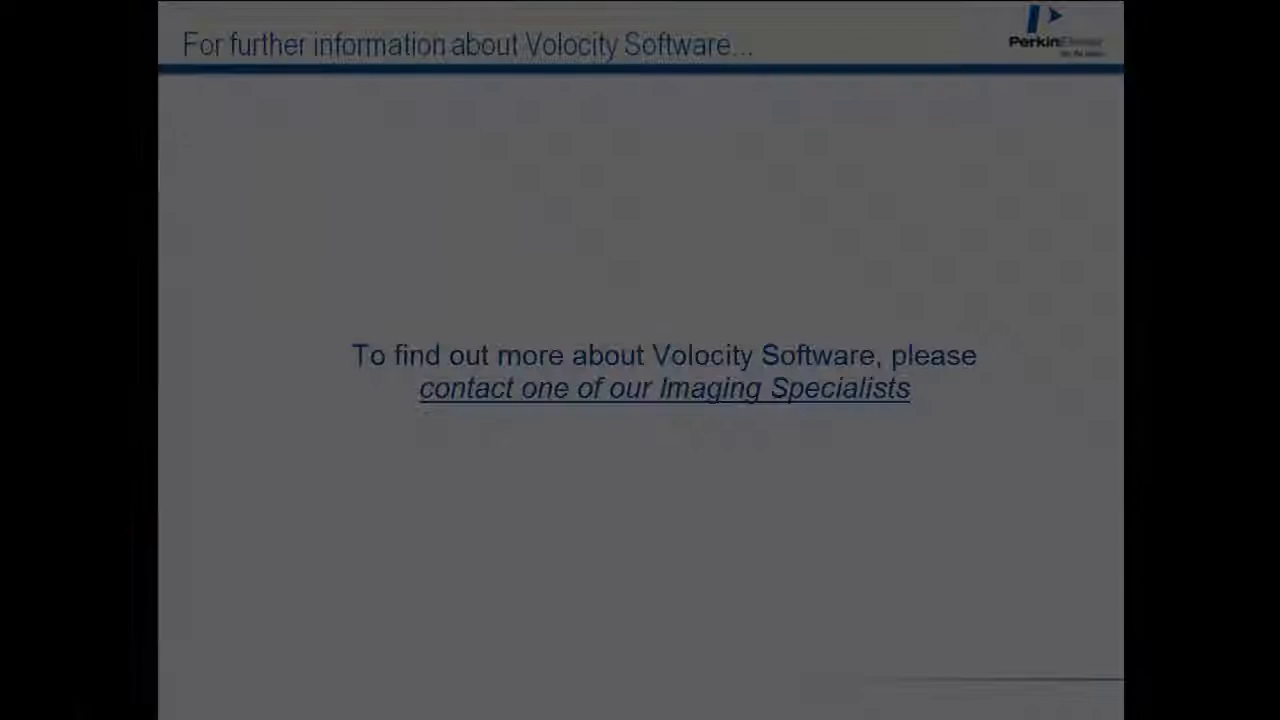